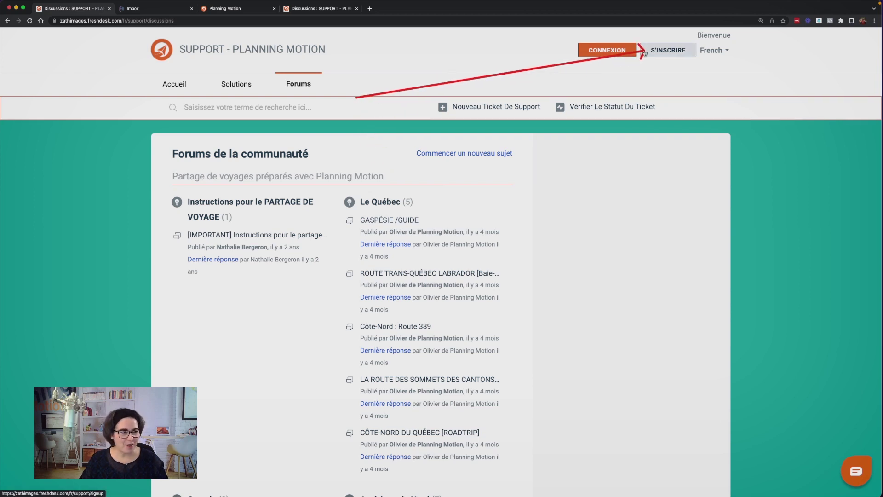
Sign up for a new portal account with a full name and e-mail, passing the reCAPTCHA check
left_click(660, 52)
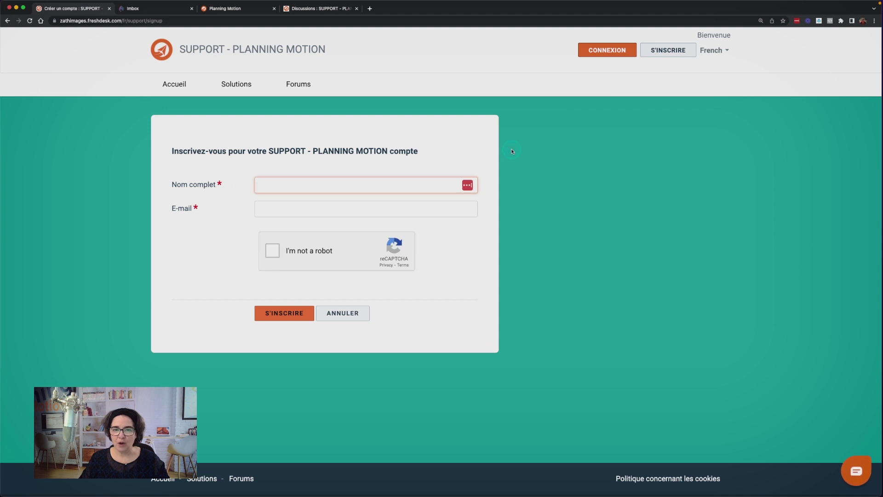
left_click(304, 185)
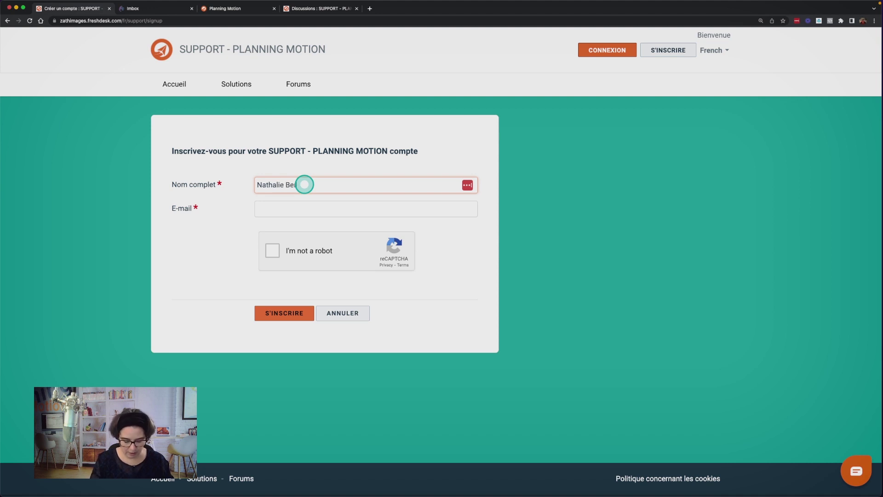
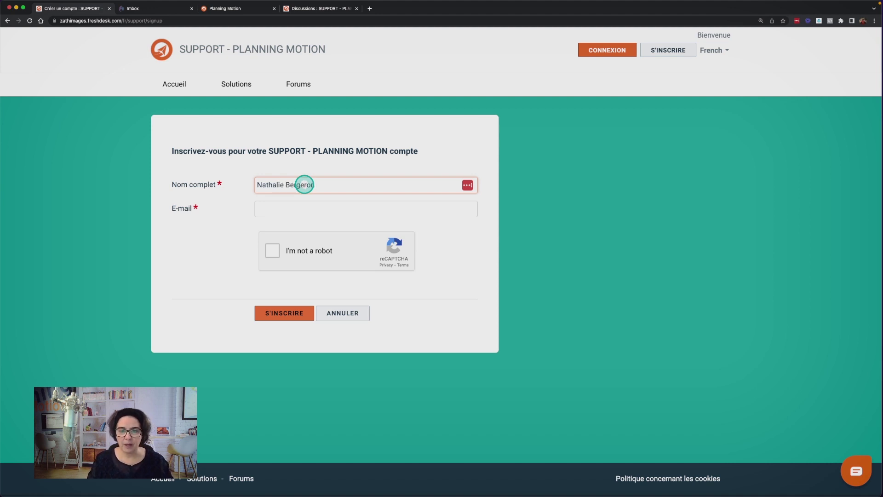
key("Tab")
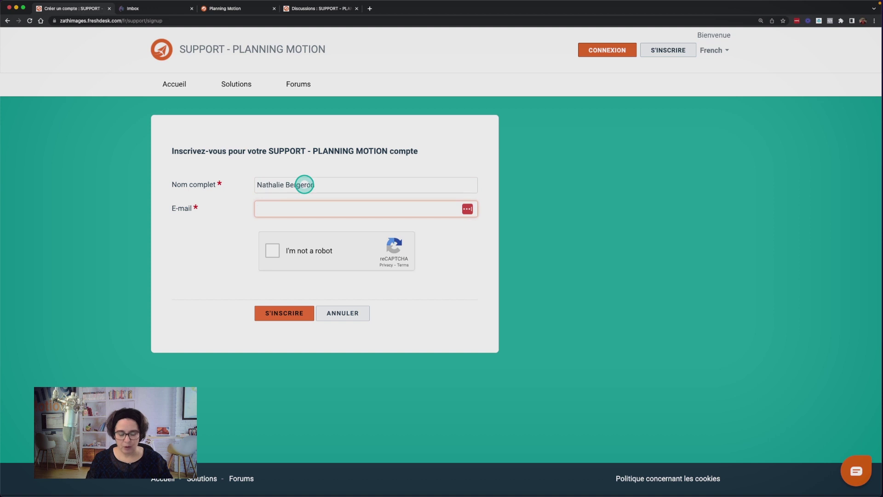
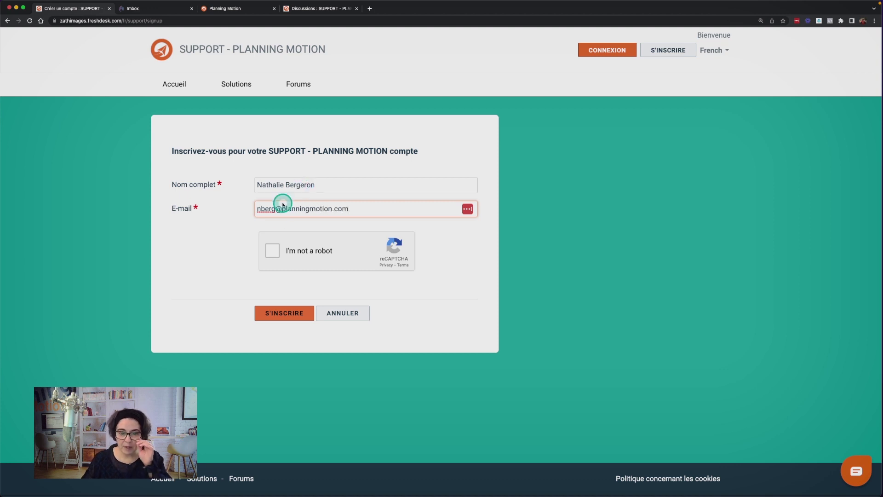
left_click(273, 251)
left_click(288, 314)
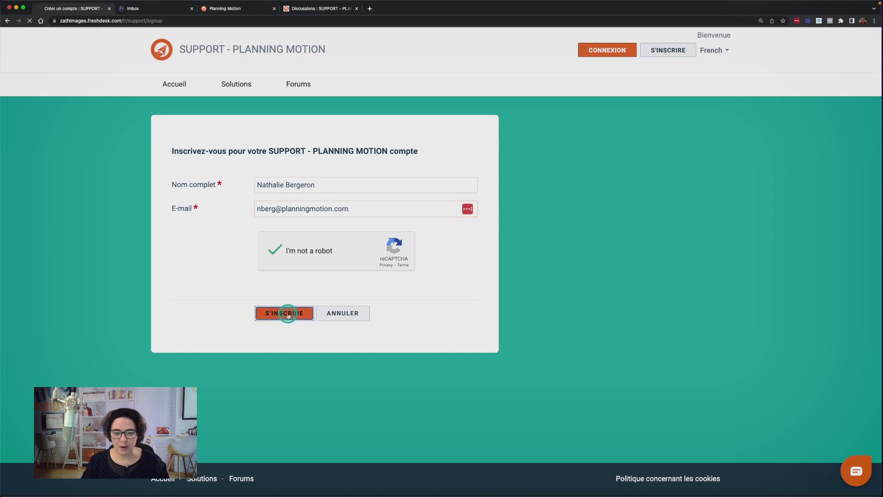
left_click(182, 263)
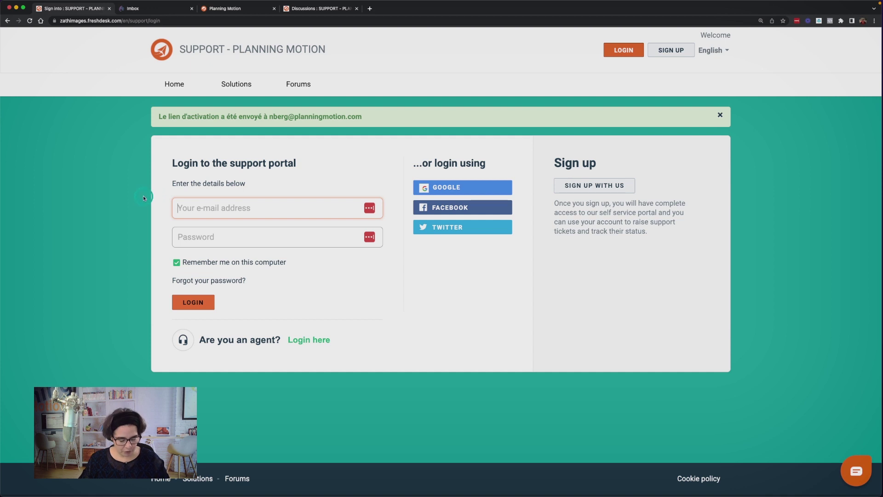
Switch the support portal's display language from English to French
left_click_drag(144, 198, 187, 127)
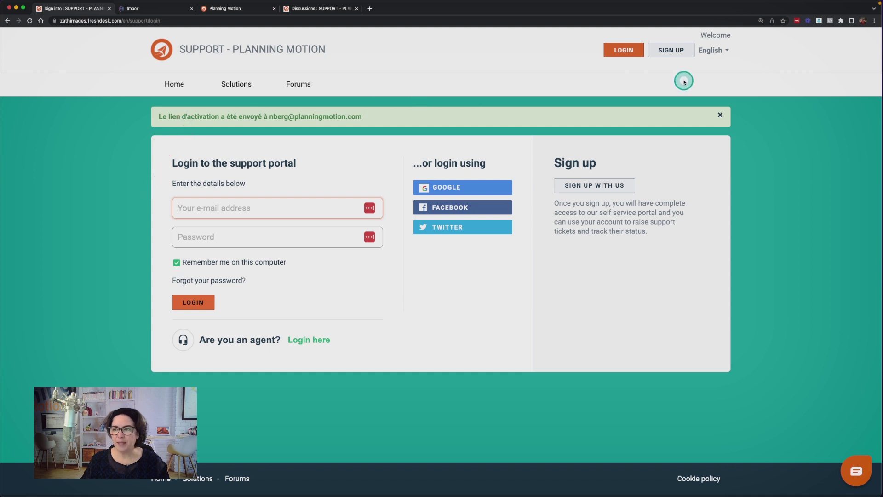
left_click(715, 55)
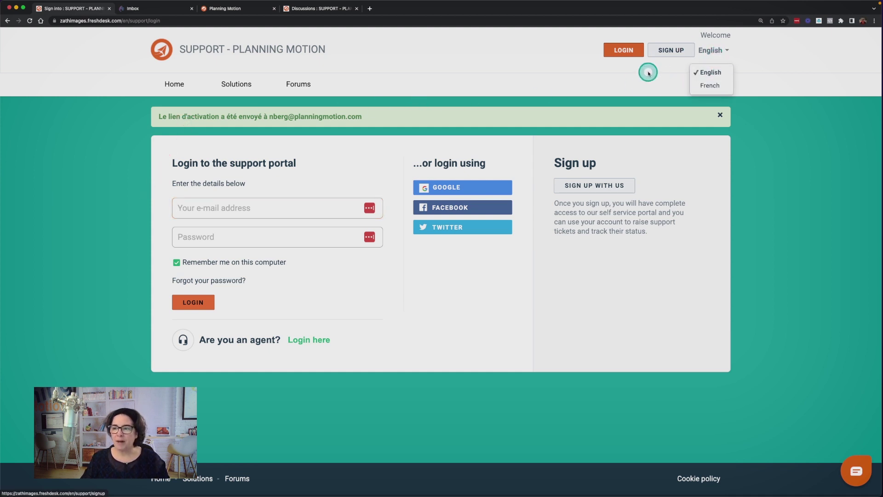
left_click_drag(596, 86, 476, 84)
mouse_move(596, 87)
left_mouse_down()
mouse_move(718, 85)
mouse_move(705, 90)
left_mouse_up()
left_click(707, 87)
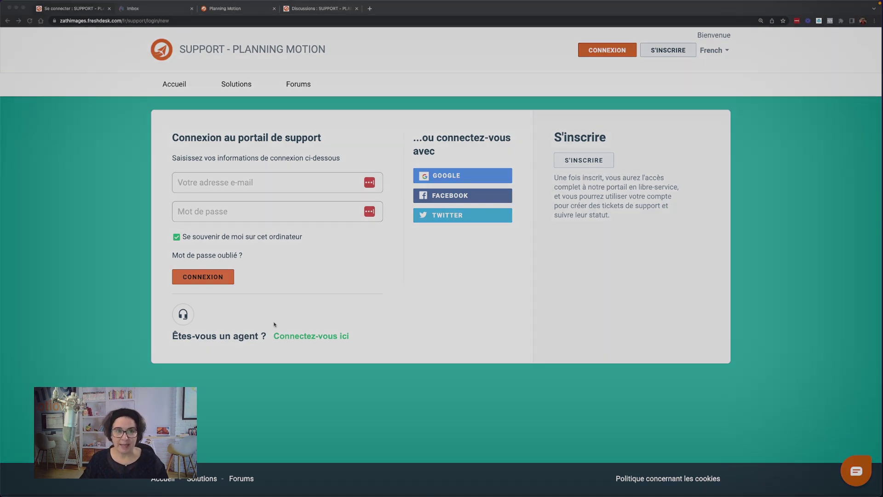
left_click(166, 13)
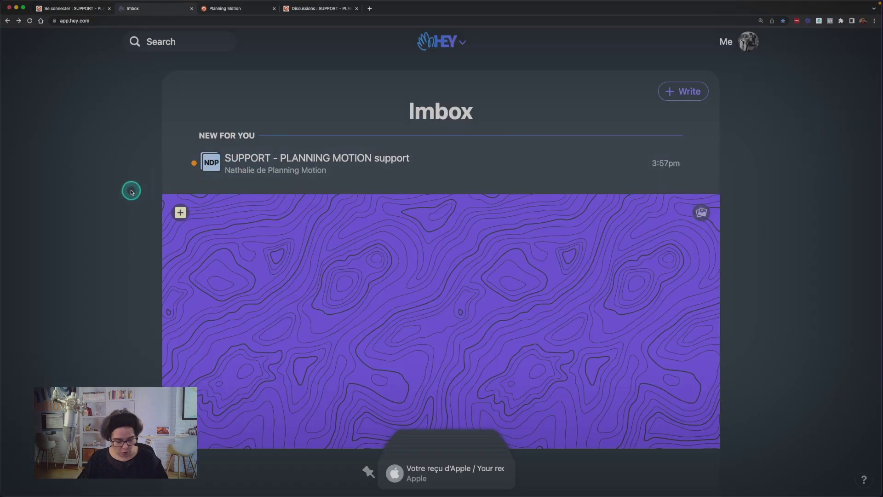
Open the SUPPORT - PLANNING MOTION e-mail in HEY and follow its account activation link
left_click_drag(131, 192, 236, 159)
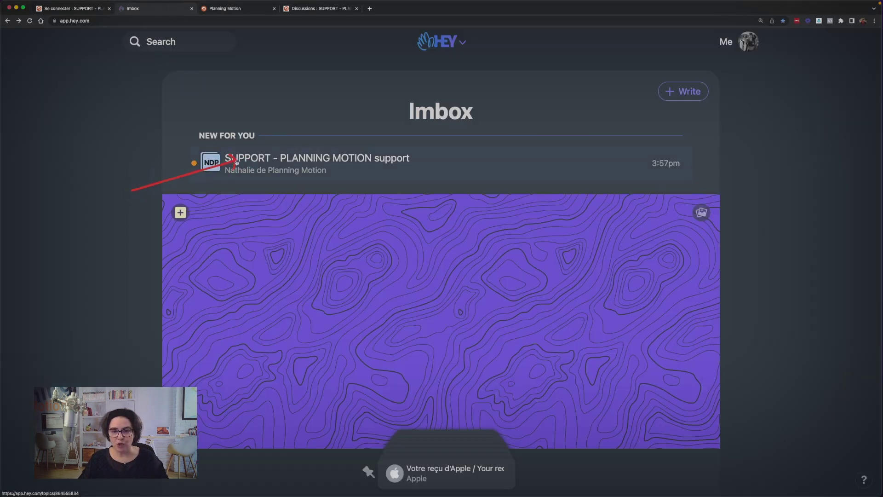
left_click(263, 161)
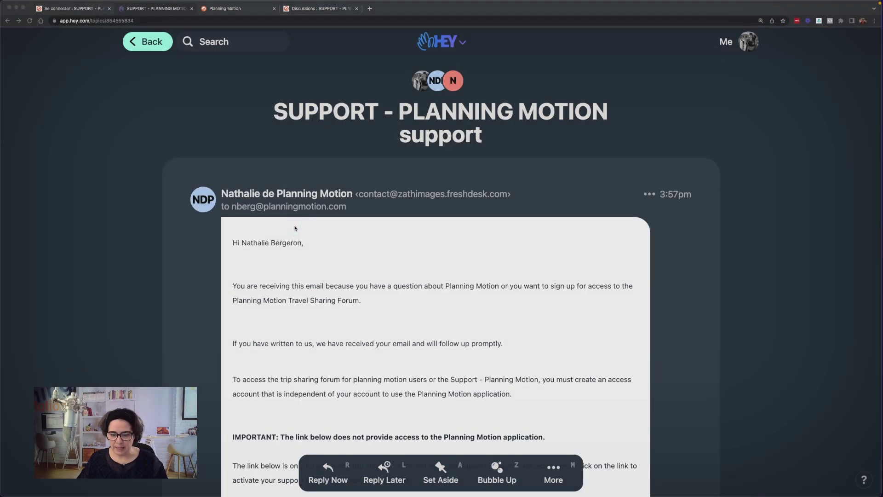
scroll(296, 227, "down", 6)
left_click(311, 249)
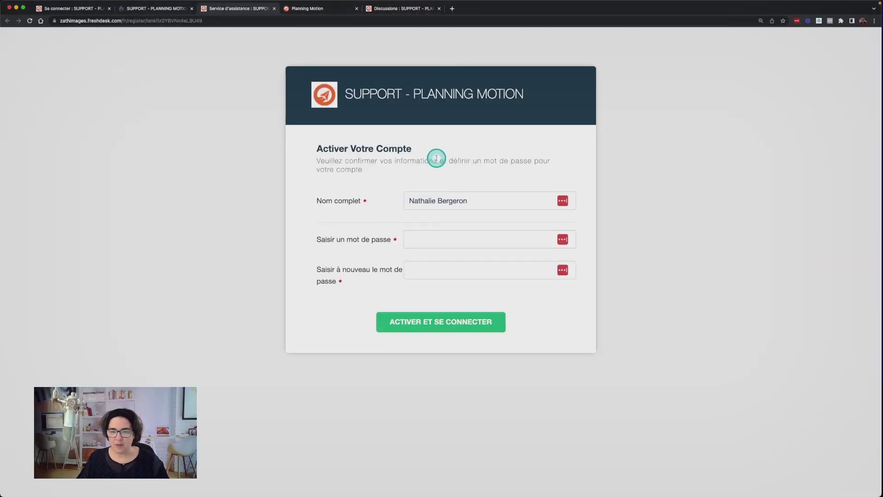
Enter and confirm a new account password, then activate the account and sign in
left_click(433, 239)
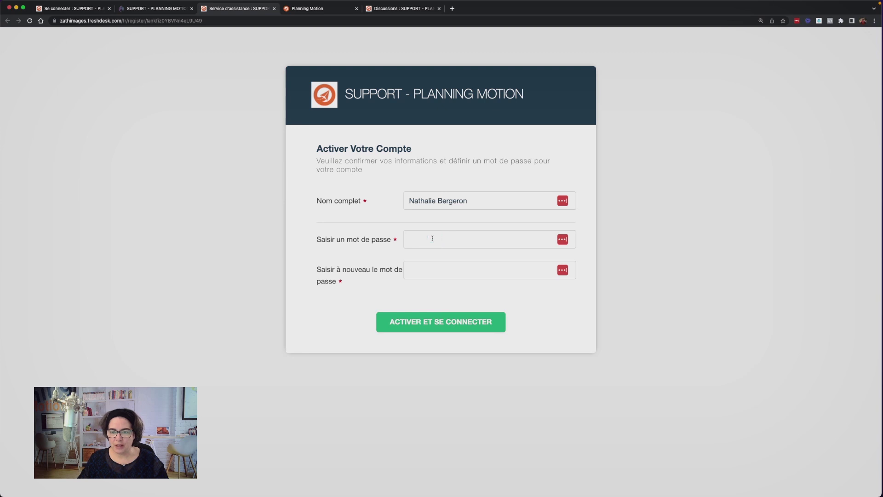
left_click_drag(432, 238, 526, 241)
type("•••")
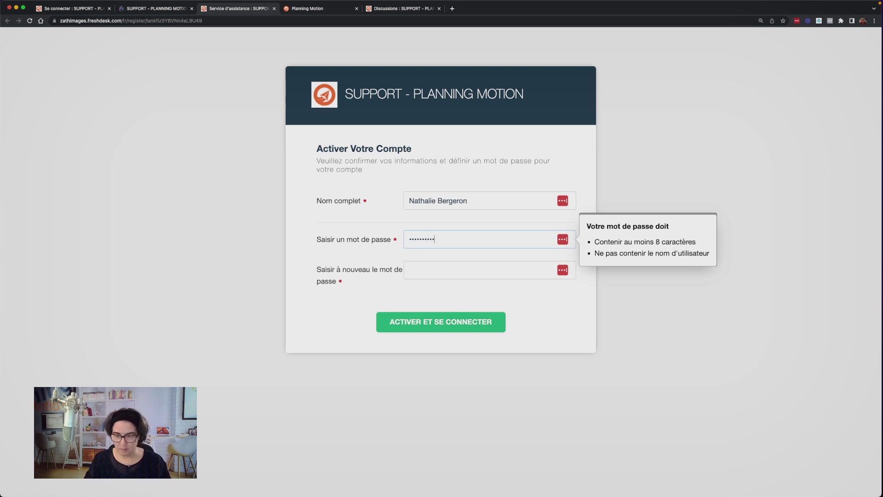
left_click(468, 273)
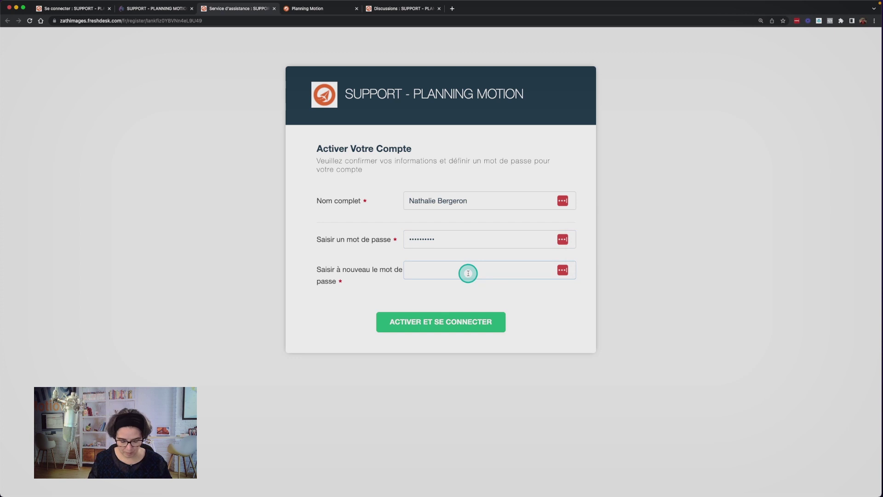
type("••••••••••")
left_click(453, 323)
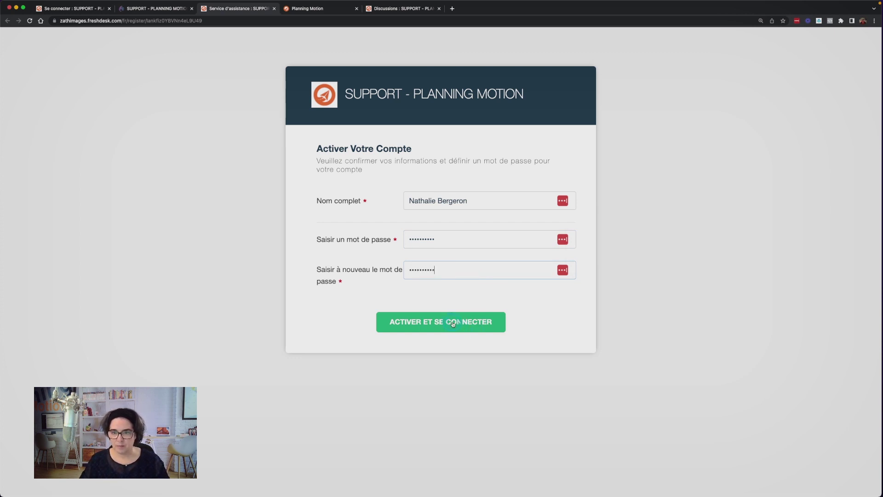
left_click(453, 323)
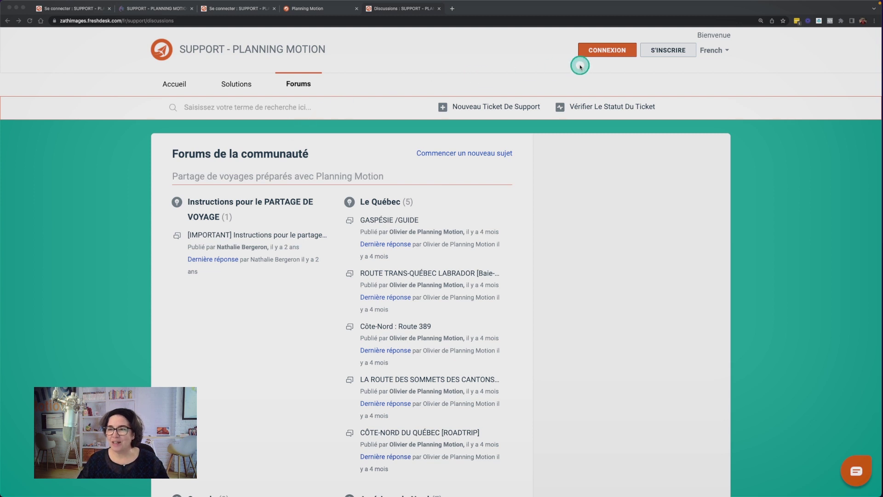
left_click(606, 55)
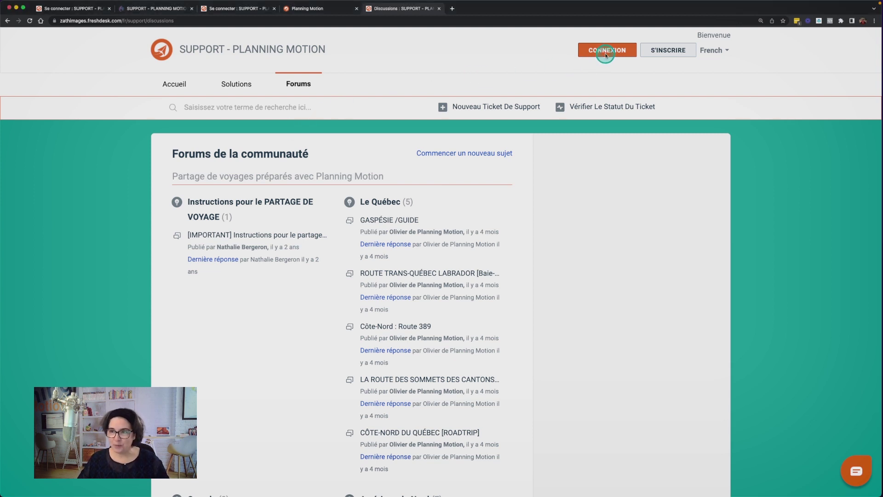
left_click(606, 55)
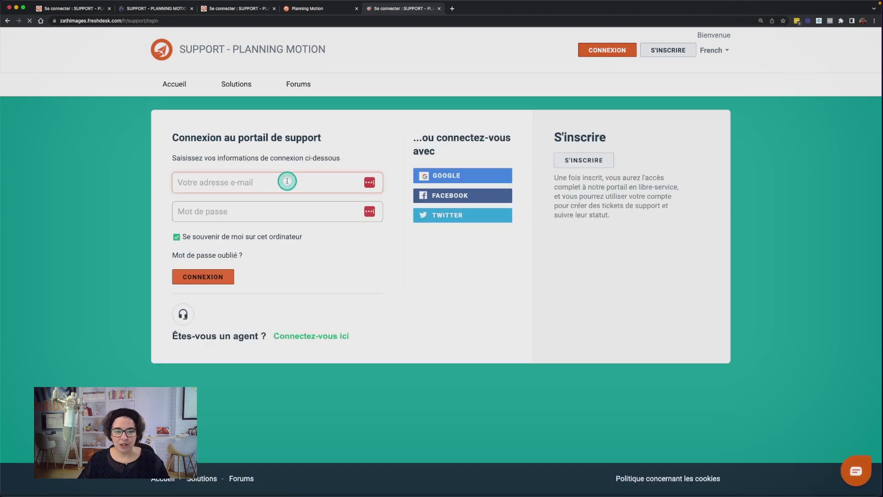
left_click(287, 181)
type("nber")
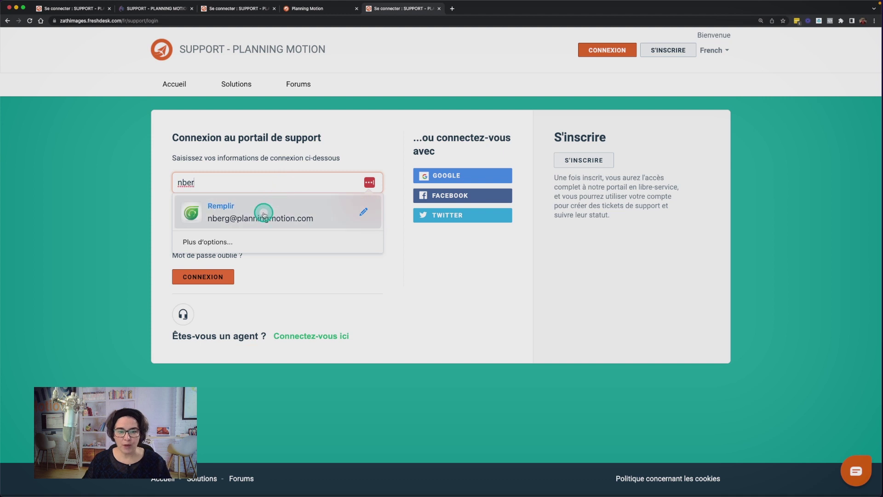
left_click(263, 213)
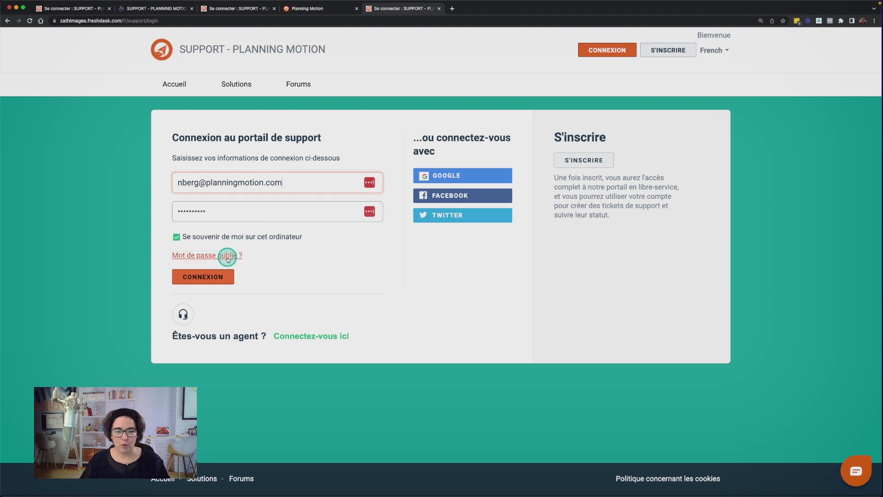
left_click(207, 276)
left_click(705, 89)
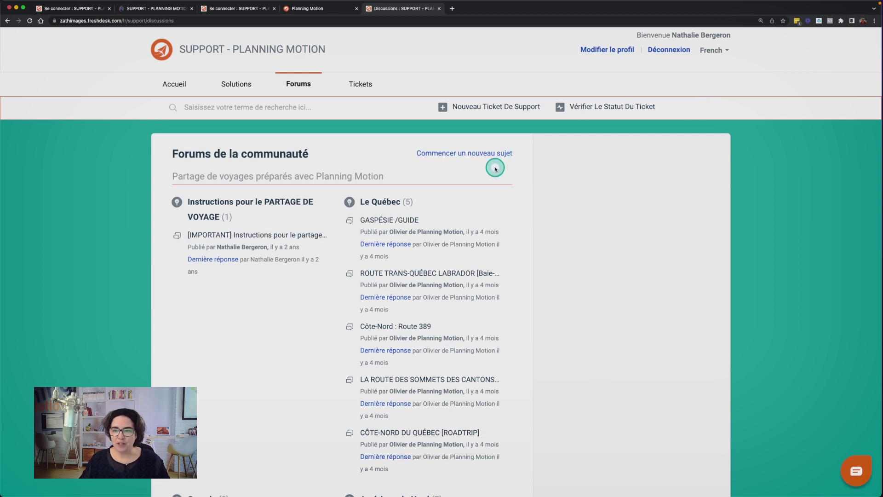
scroll(501, 179, "down", 1)
scroll(500, 179, "down", 5)
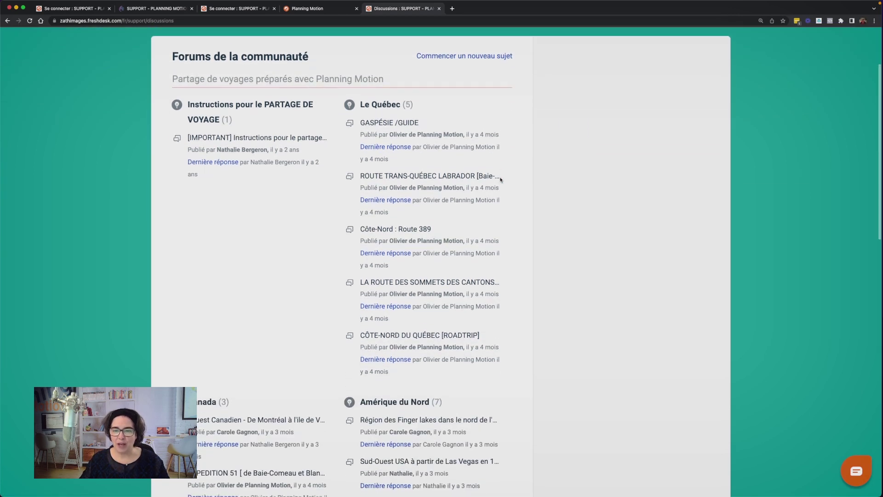
scroll(500, 179, "down", 7)
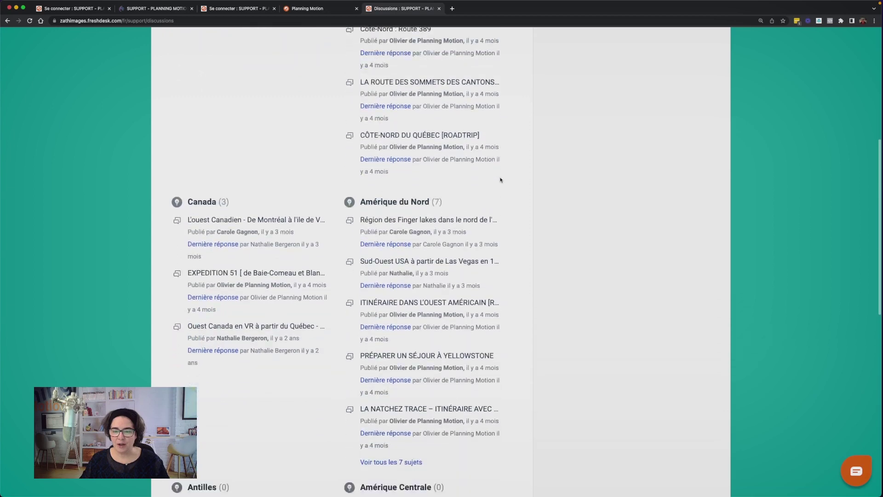
scroll(501, 180, "down", 2)
scroll(500, 180, "up", 15)
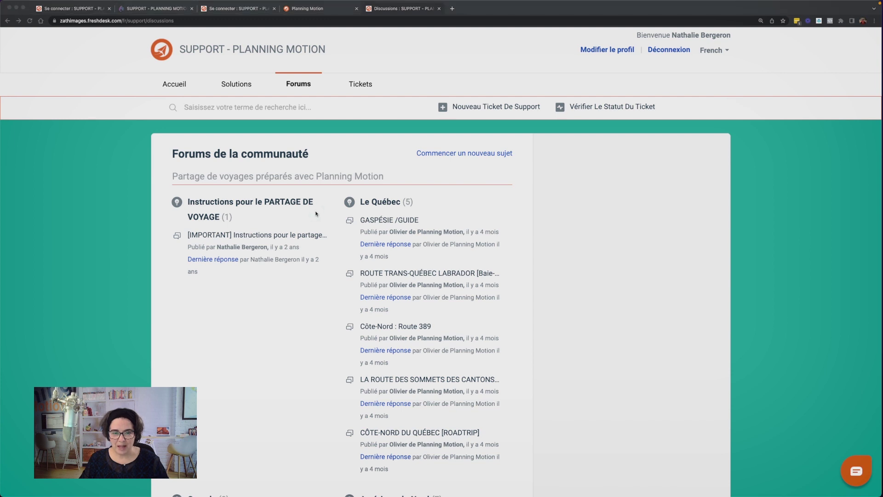
Open the [IMPORTANT] trip-sharing Instructions topic and scroll down to its MODÈLE template
left_click(279, 237)
left_click(279, 236)
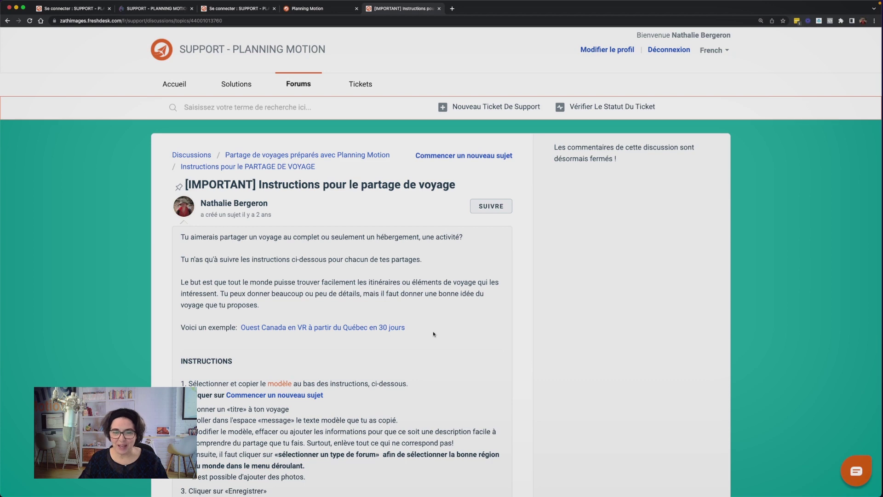
scroll(433, 333, "down", 3)
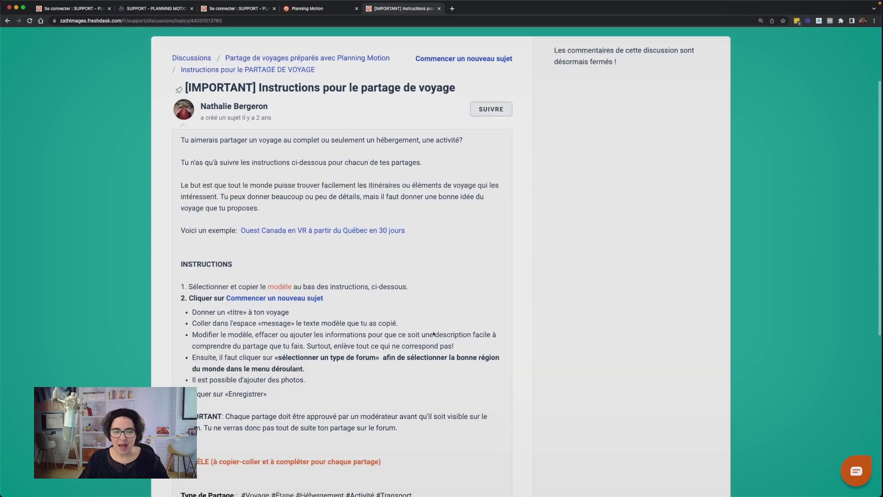
scroll(433, 334, "down", 1)
scroll(433, 334, "down", 5)
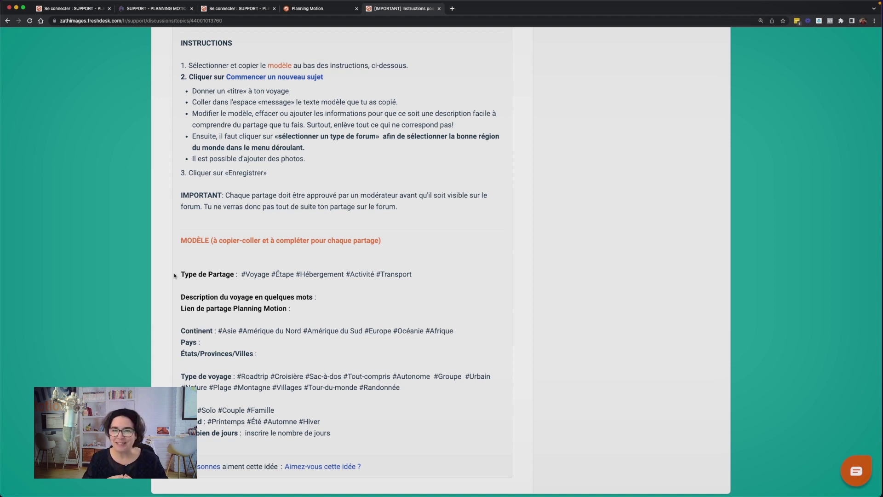
Copy the MODÈLE sharing template, from Type de Partage onward, and start a new forum topic
left_click(177, 275)
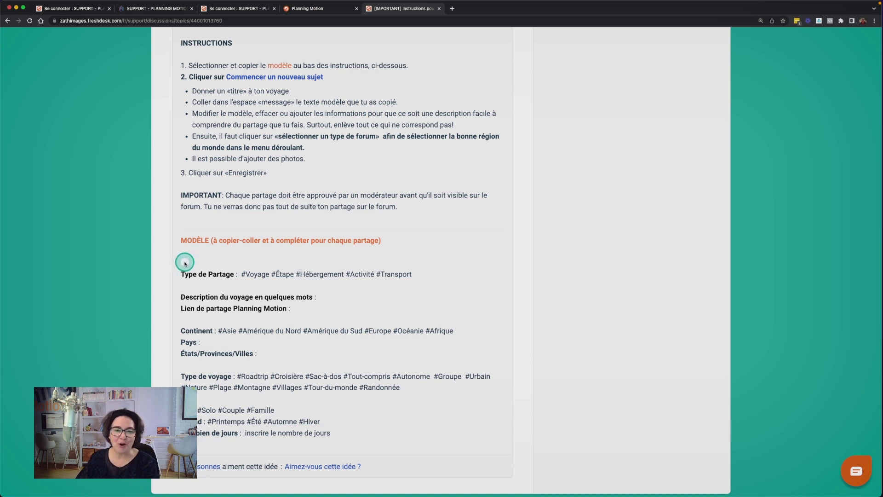
left_click_drag(178, 274, 352, 439)
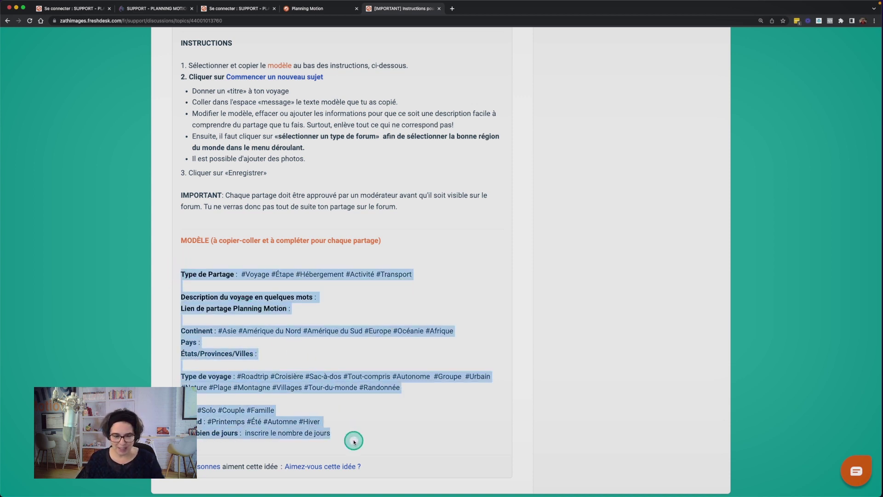
right_click(269, 416)
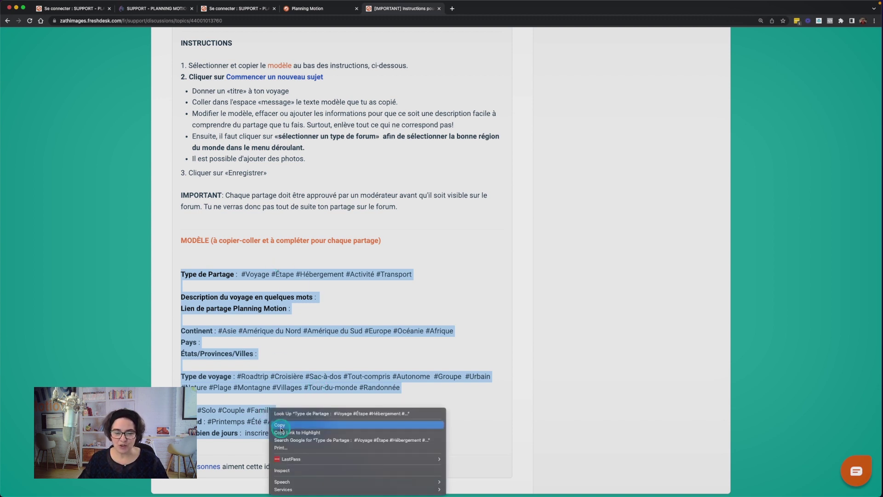
left_click(280, 421)
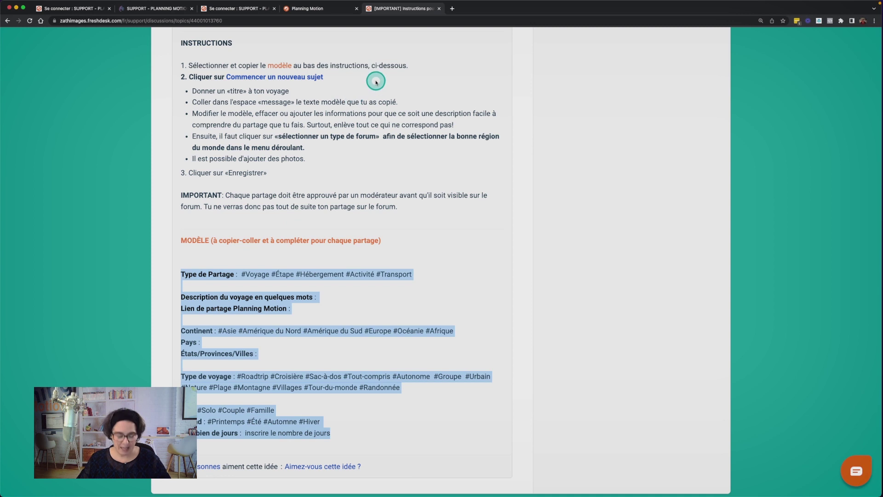
left_click_drag(376, 80, 338, 79)
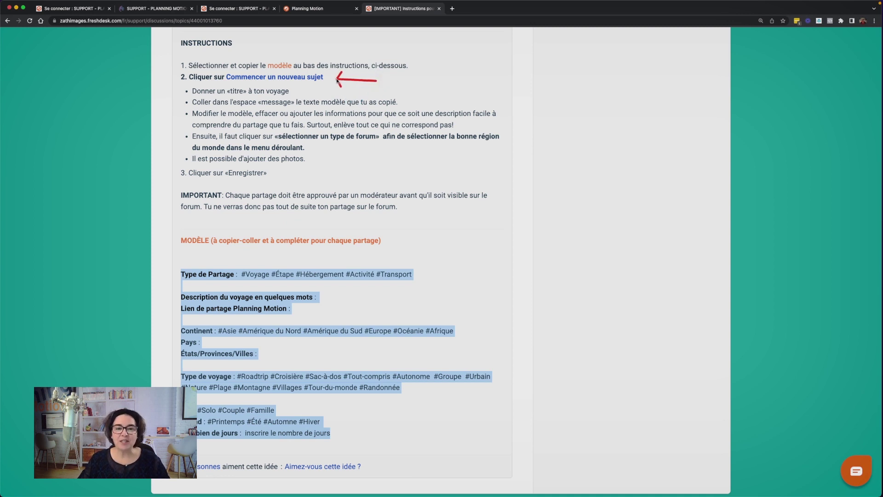
left_click(288, 77)
Paste the copied sharing template into the new topic's Message body
left_click(281, 249)
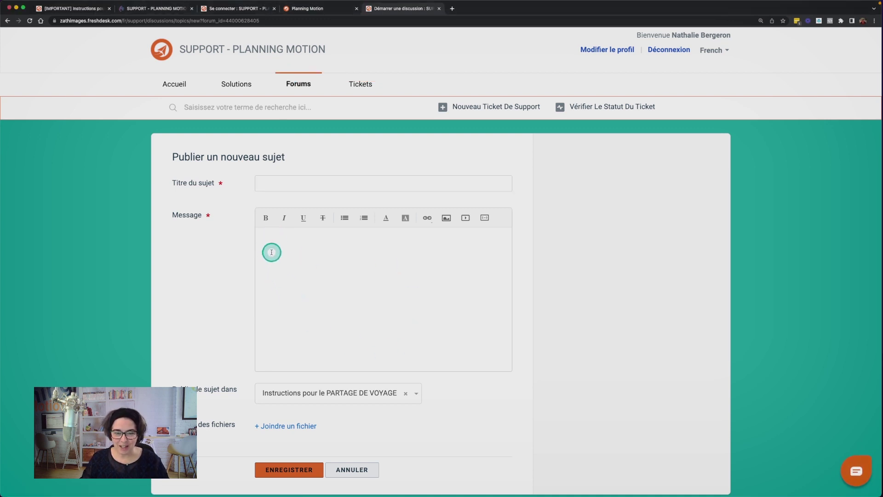
left_click(274, 246)
key("super+v")
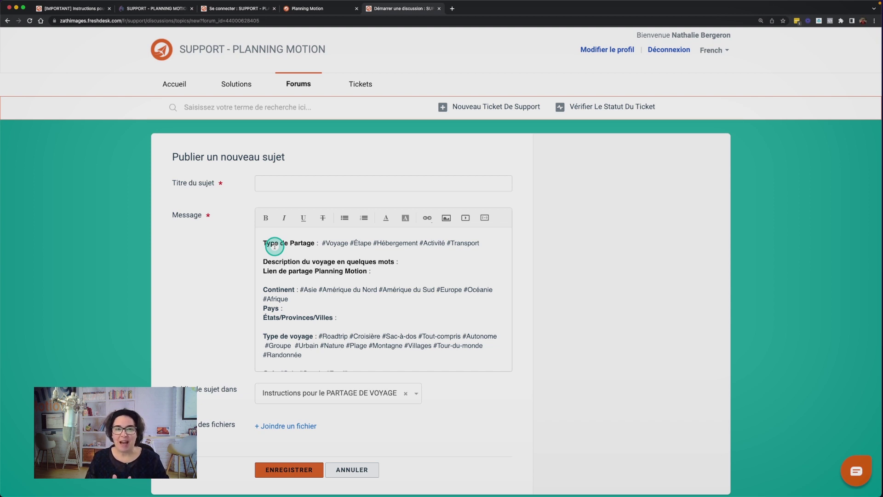
left_click(322, 9)
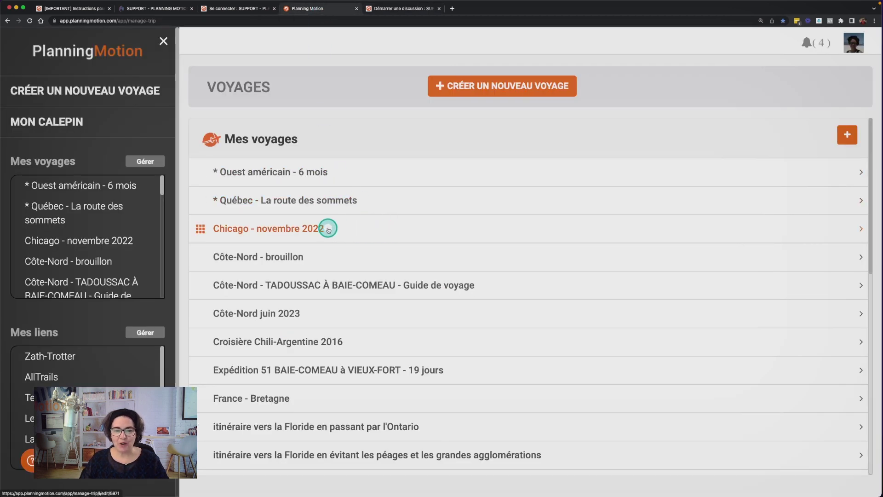
Duplicate the Chicago - novembre 2022 trip via Dupliquer and open the resulting (copy) trip
left_click(272, 230)
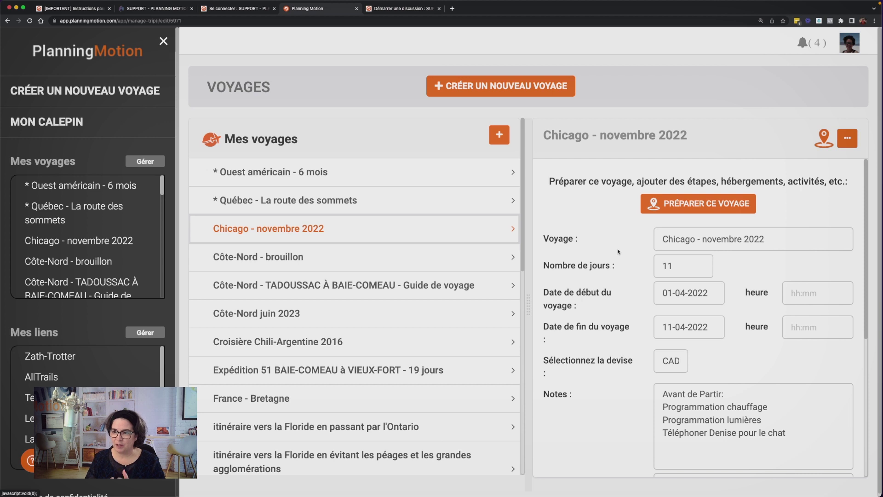
left_click(850, 139)
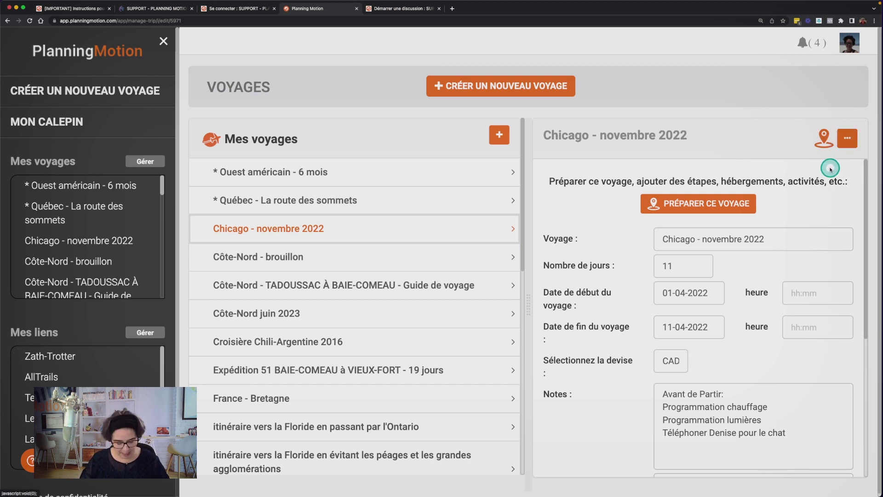
left_click(847, 140)
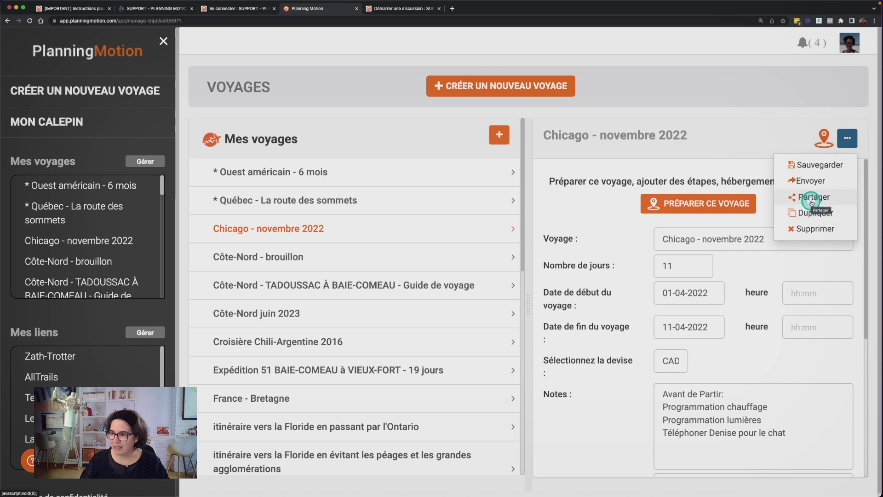
left_click(810, 215)
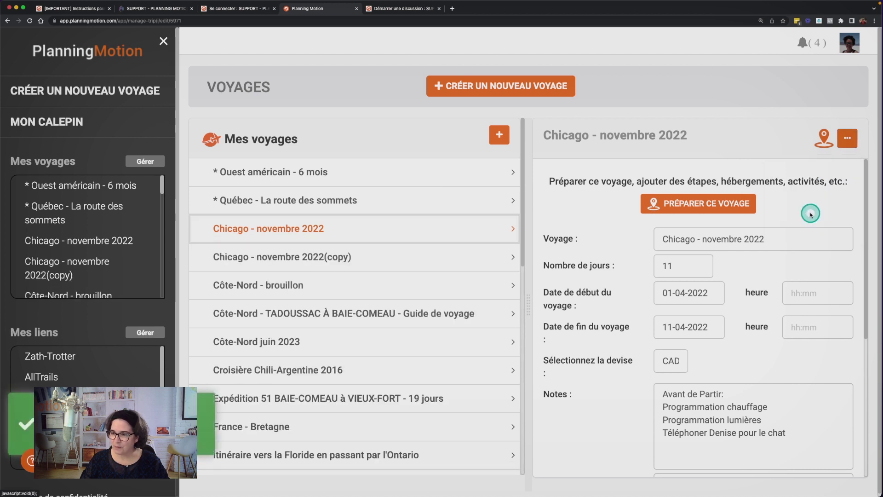
left_click(459, 259)
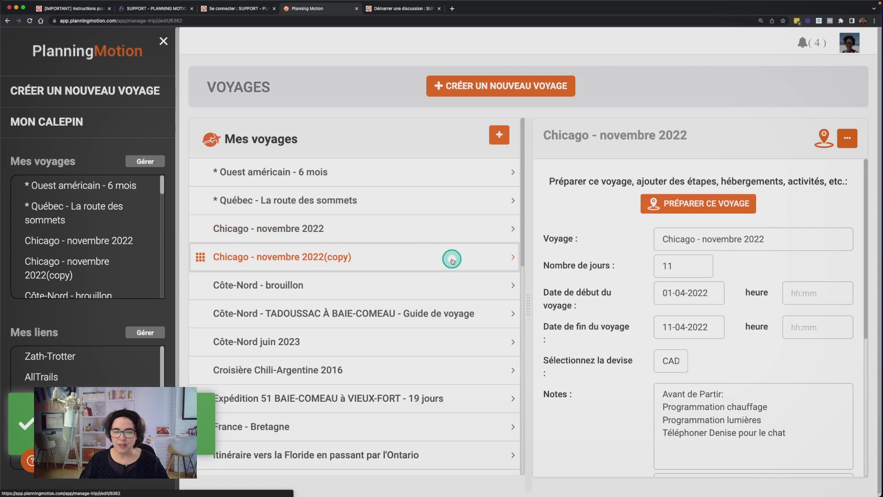
left_click(698, 240)
Change the Voyage name to 'Partage Forum - Chicago en 4 jours' and select 'Chicago en 4 jours'
left_click(794, 239, "shift")
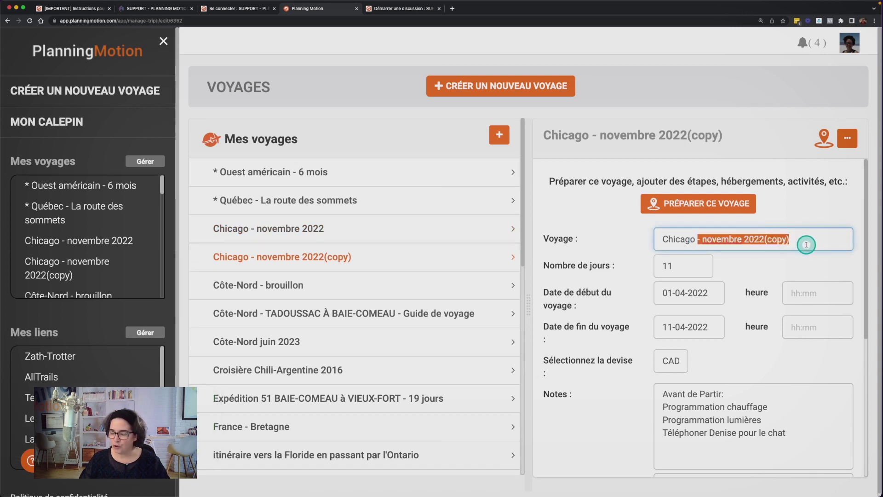
key("BackSpace")
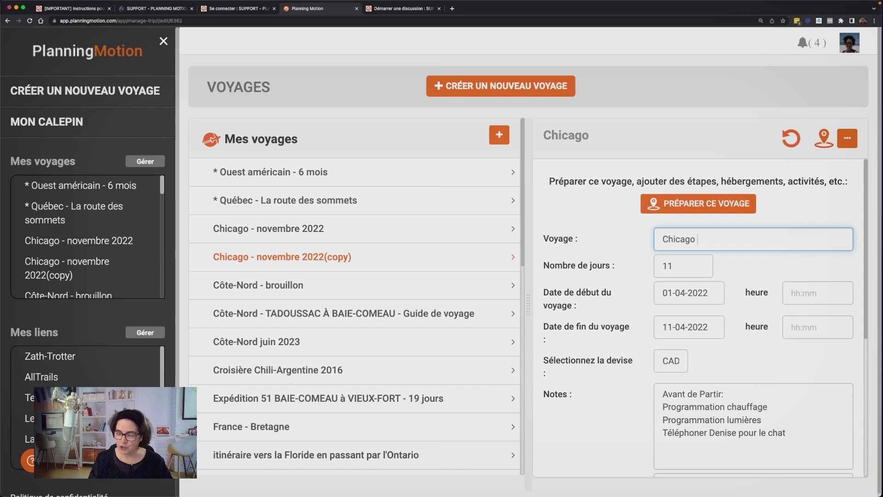
type("en ")
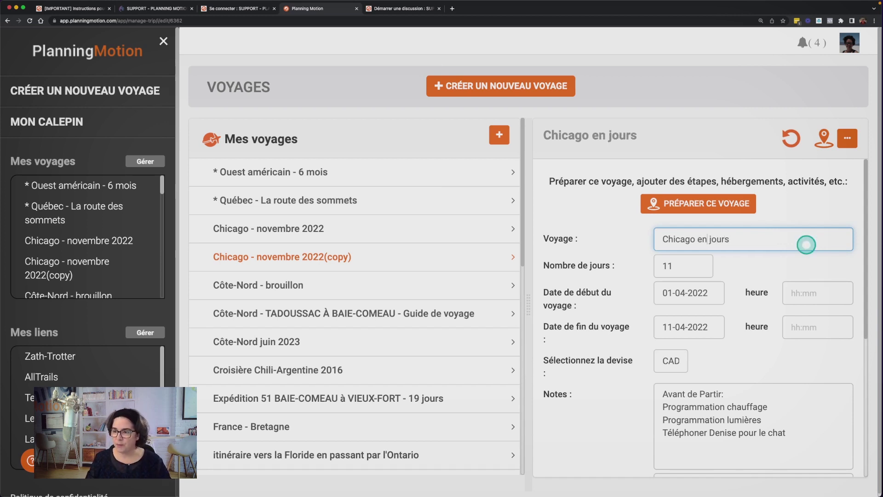
type("4 ")
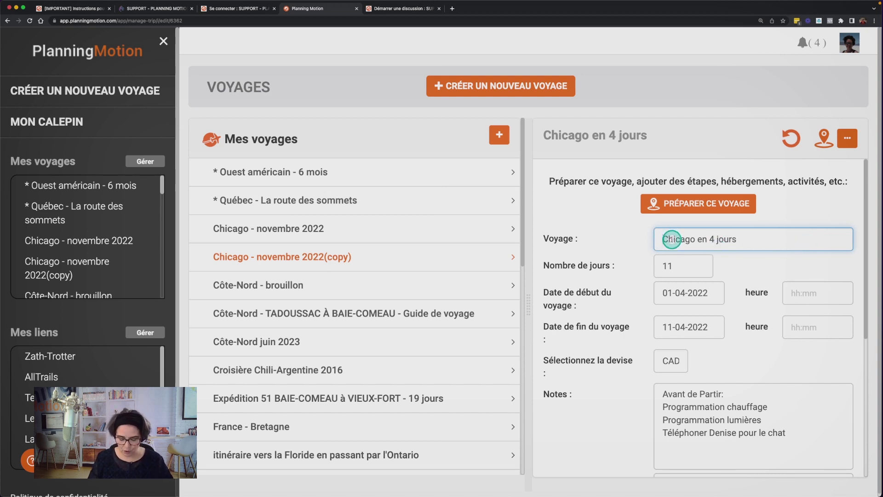
type("Pargae")
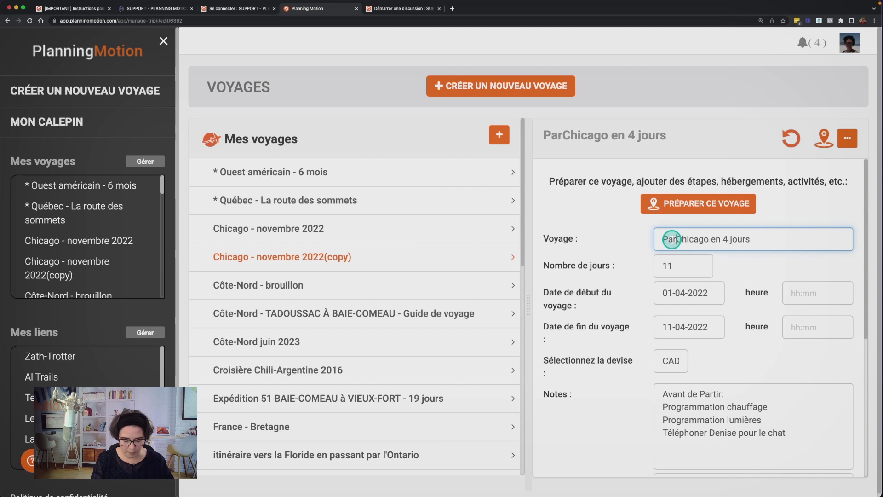
key("BackSpace")
key("BackSpace")
key("BackSpace")
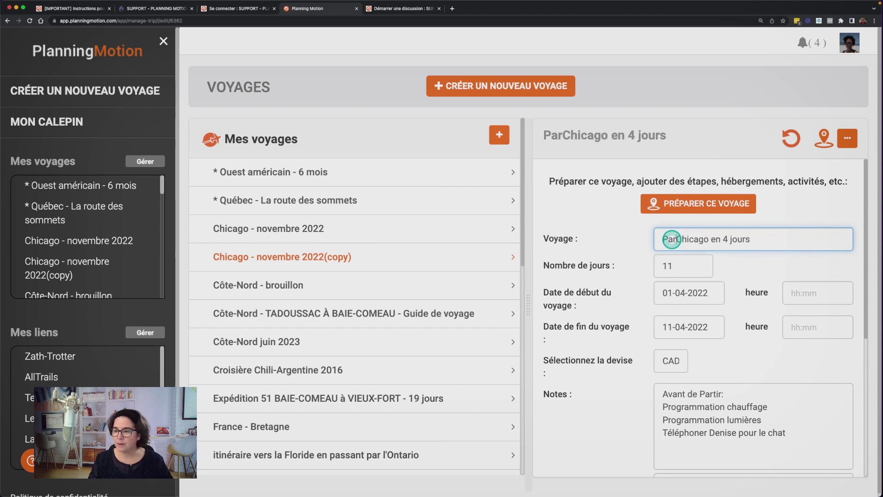
type("tage For")
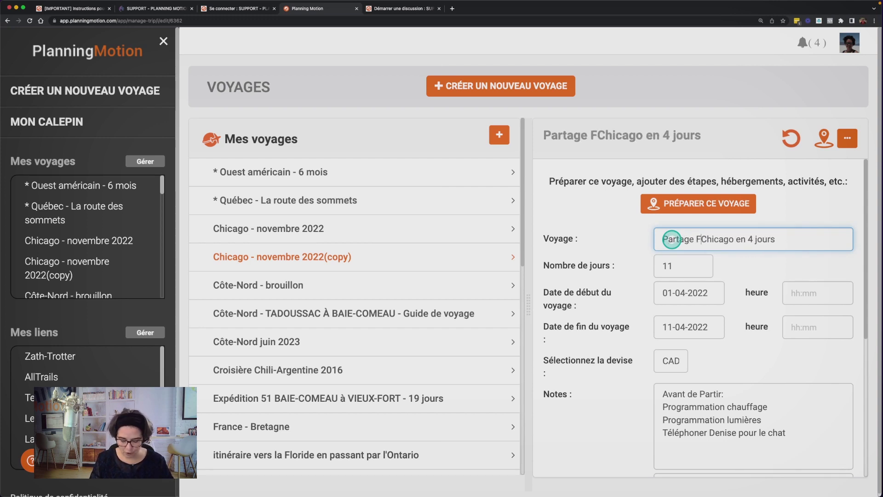
type("um -")
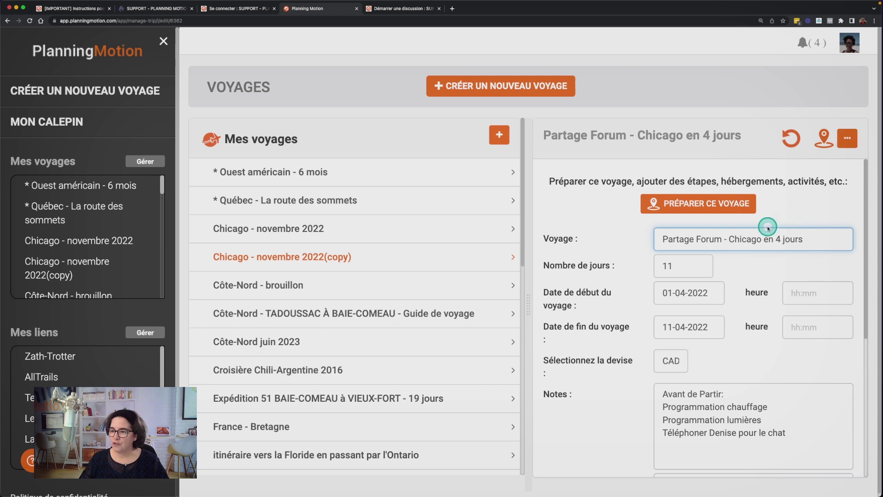
left_click(813, 239, "shift")
key("super+c")
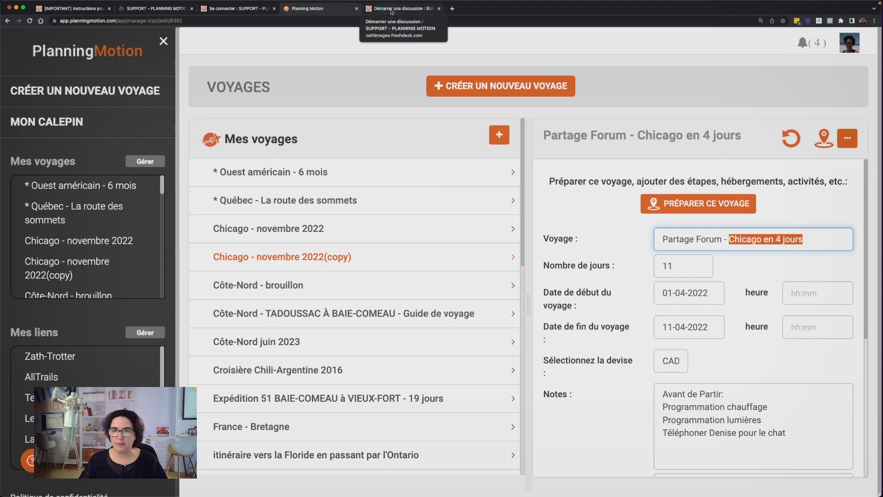
left_click(391, 11)
Paste 'Chicago en 4 jours' into the new forum topic's Titre du sujet field
left_click(283, 183)
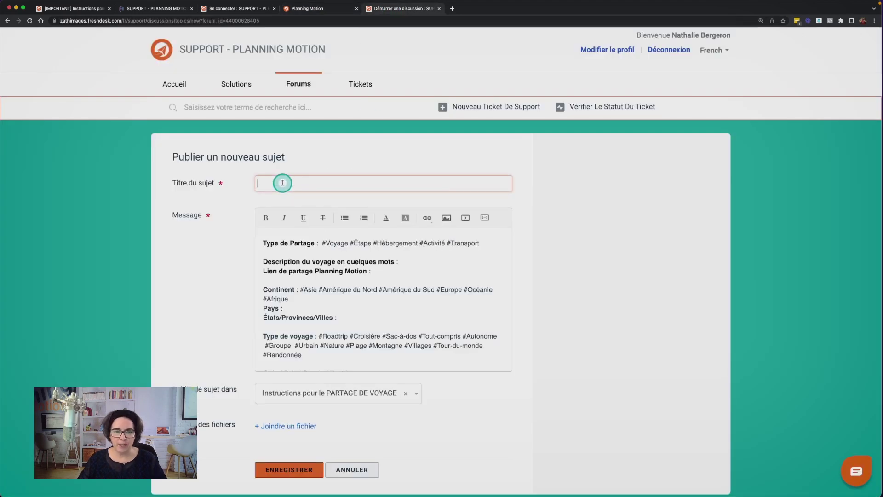
key("super+v")
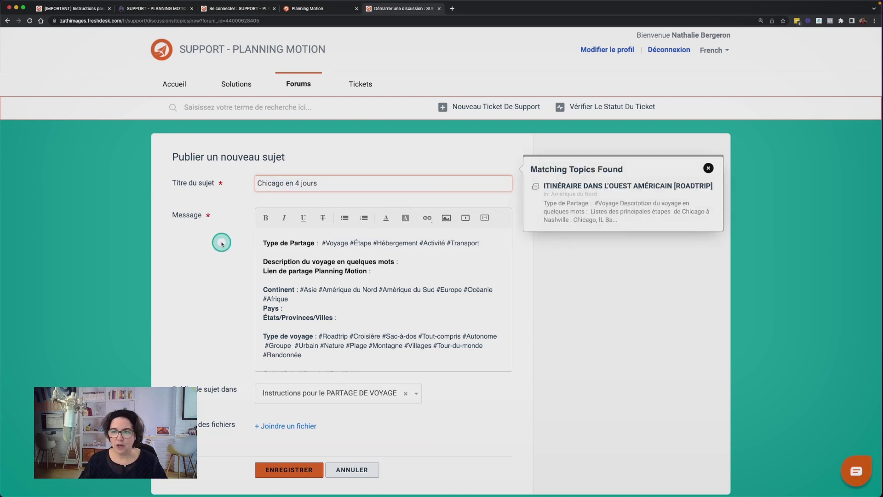
left_click(309, 12)
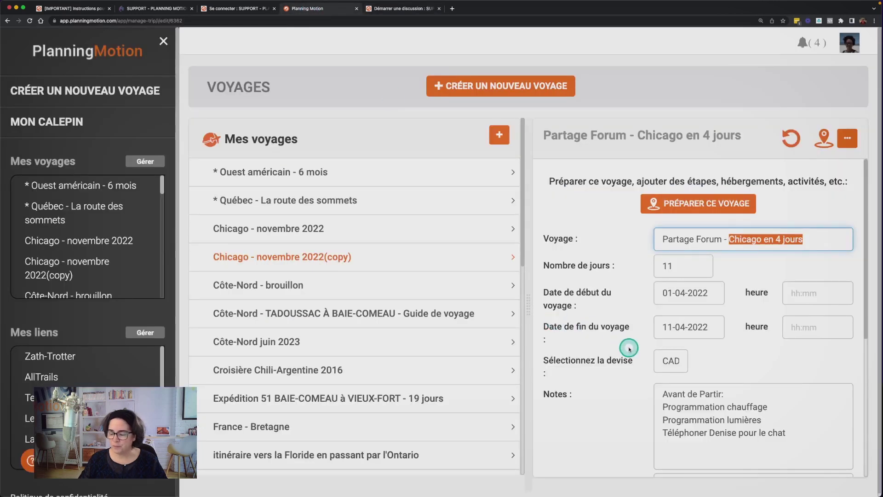
left_click(848, 140)
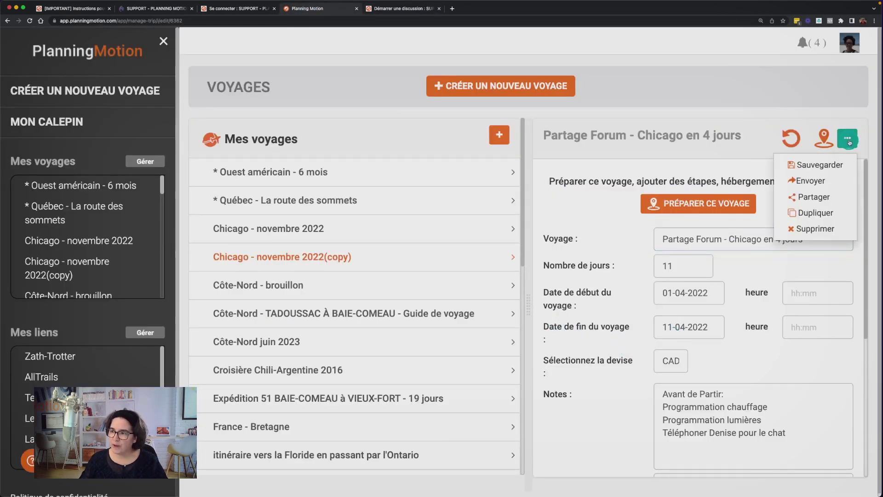
Save the renamed trip, delete all its notes, and open its Préparer ce voyage stages page
left_click(822, 165)
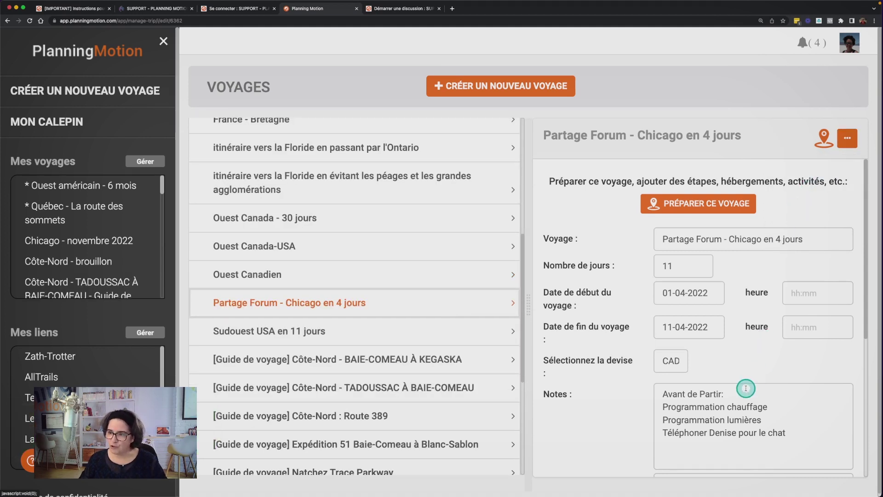
scroll(745, 388, "down", 1)
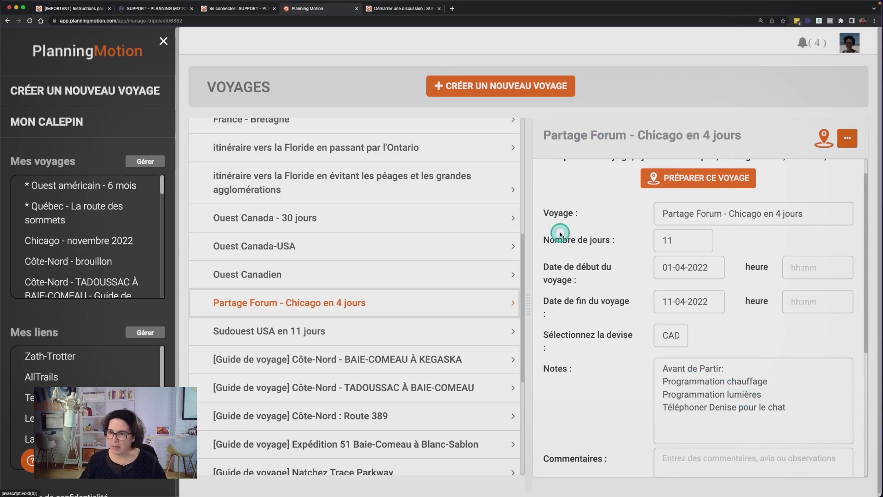
left_click(664, 369)
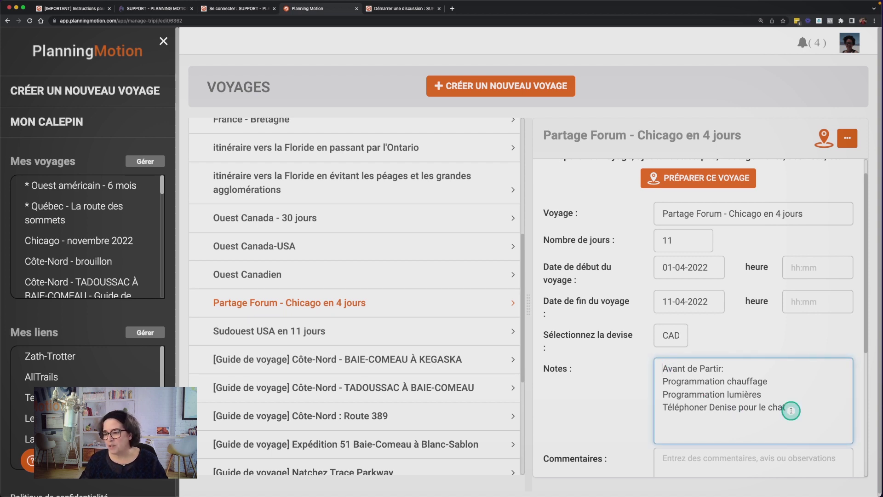
left_click(791, 410, "shift")
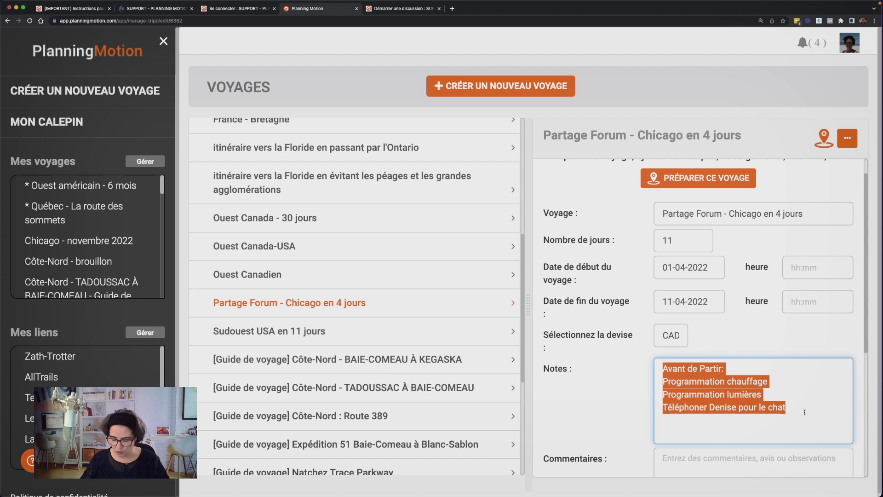
key("BackSpace")
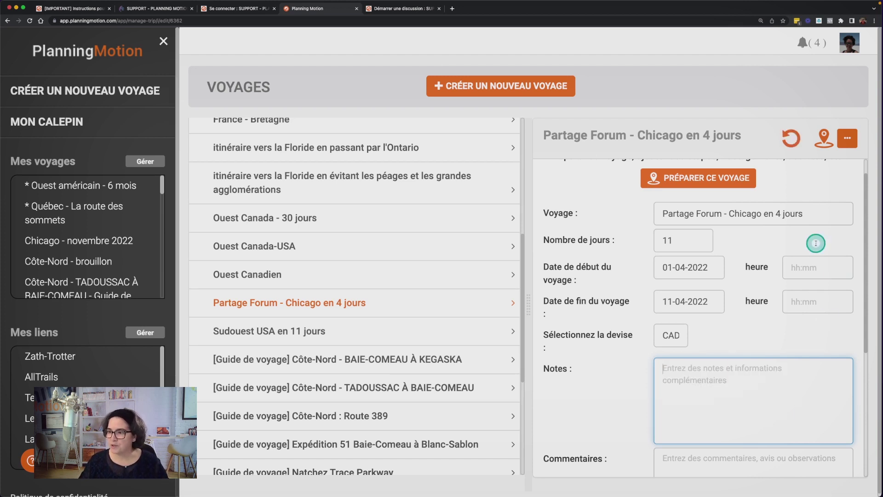
left_click(733, 183)
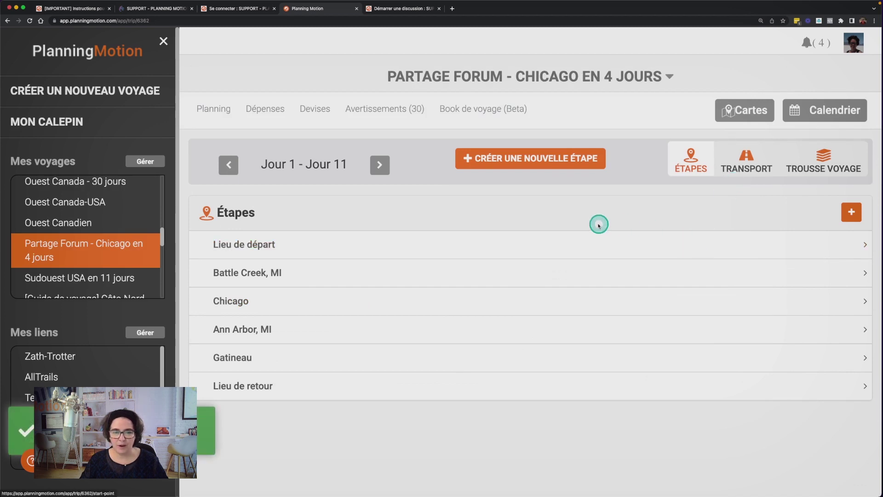
Open the Chicago stage's SpringHill Suites hotel with its dates, price and reservation shown
left_click(506, 301)
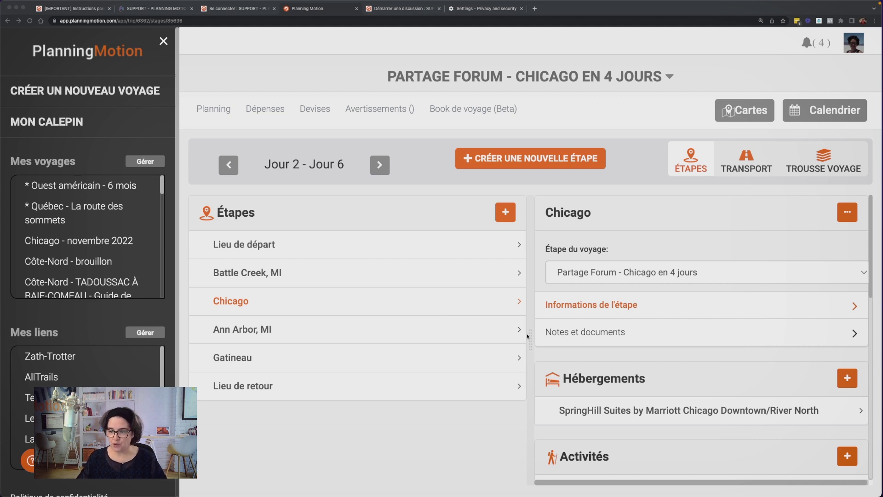
left_click(603, 410)
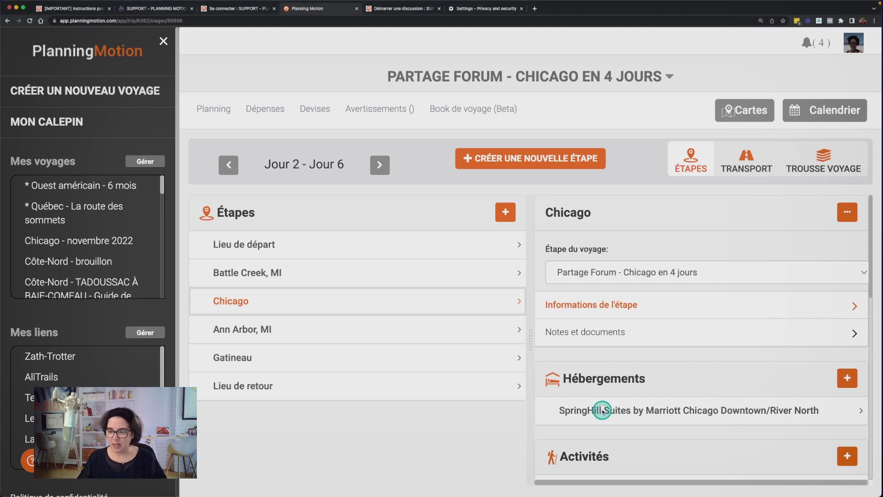
left_click(603, 411)
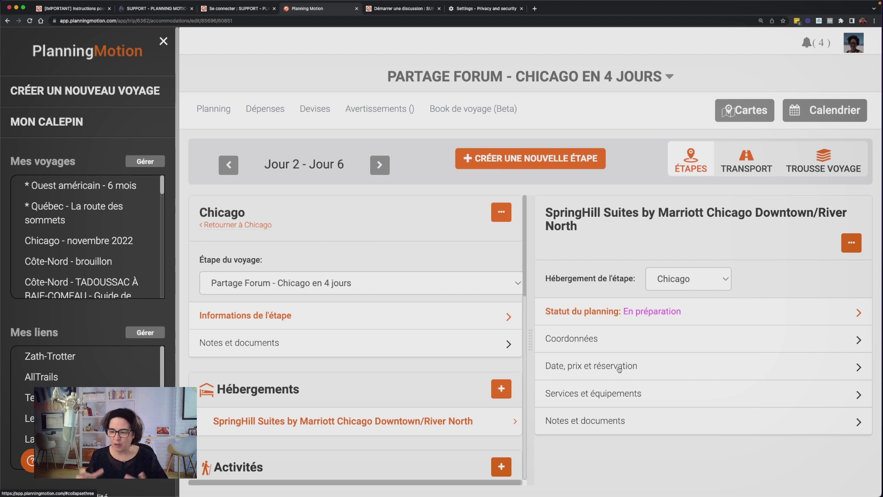
left_click(616, 366)
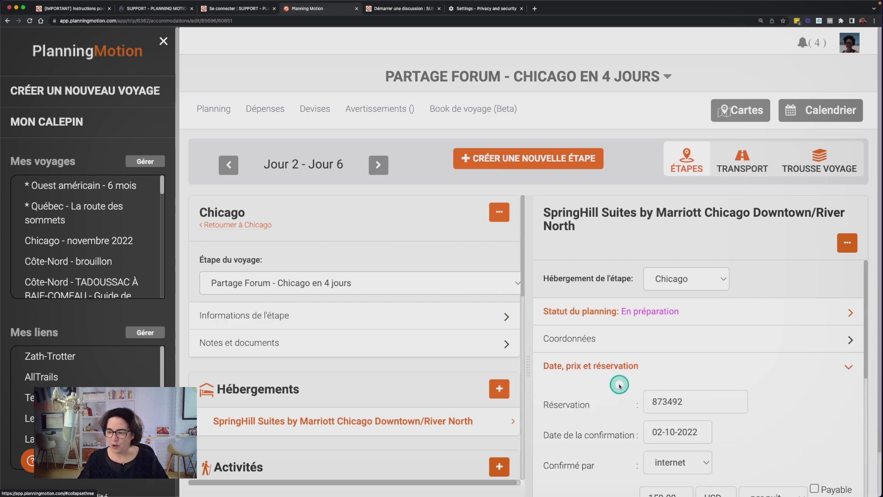
Expand Notes et documents and view the chicago_skyline image file in a new tab
scroll(616, 385, "down", 1)
scroll(620, 386, "down", 5)
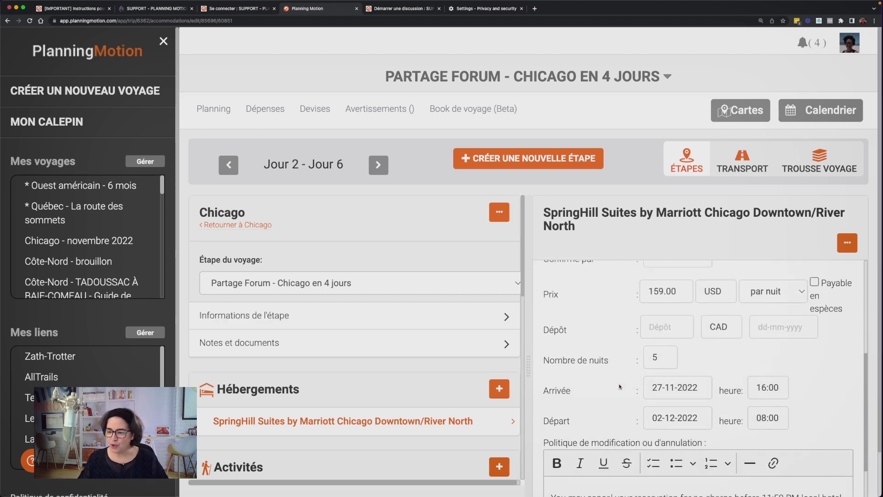
scroll(611, 424, "down", 2)
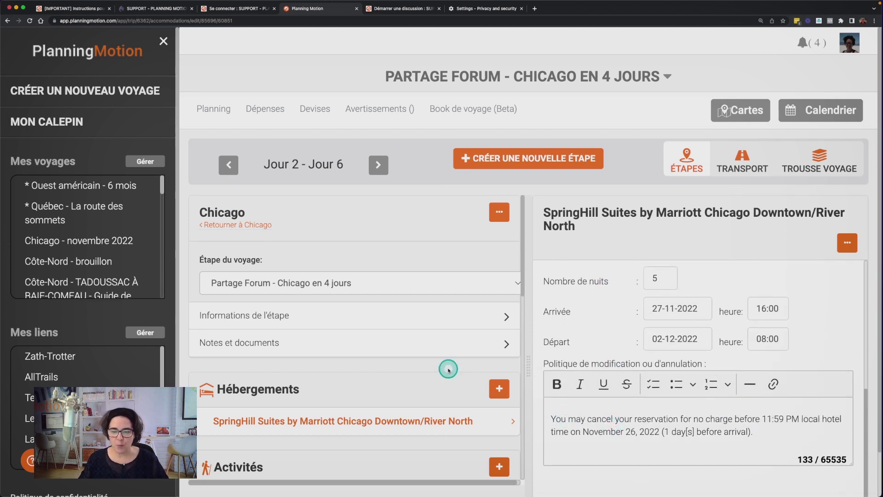
left_click(420, 343)
scroll(388, 362, "down", 6)
scroll(322, 405, "down", 2)
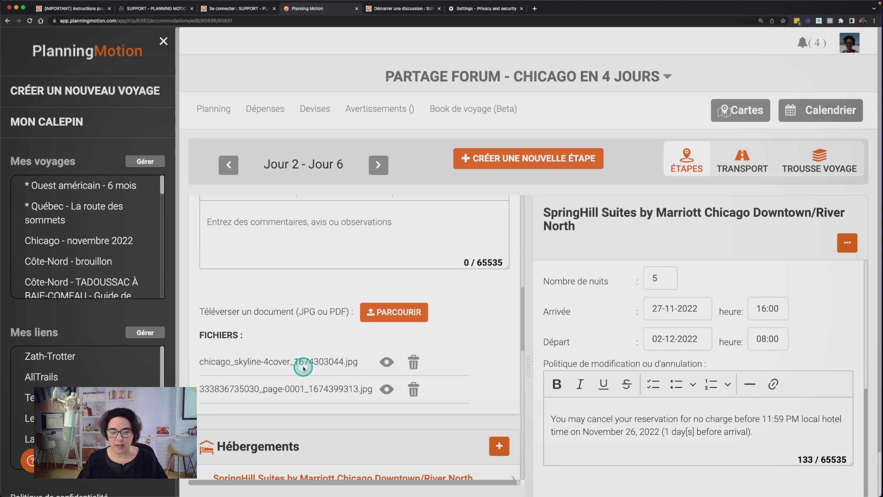
left_click(389, 362)
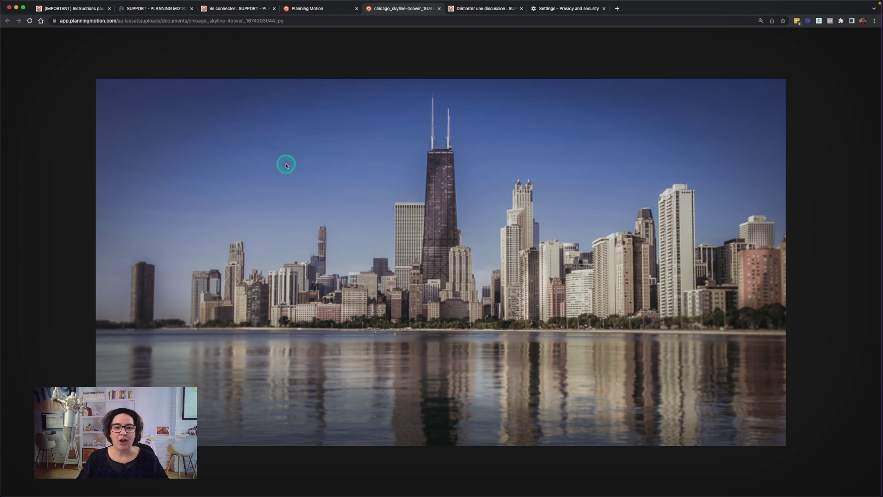
Copy the chicago_skyline image's web address and start writing in the Chicago stage comments
left_click(315, 9)
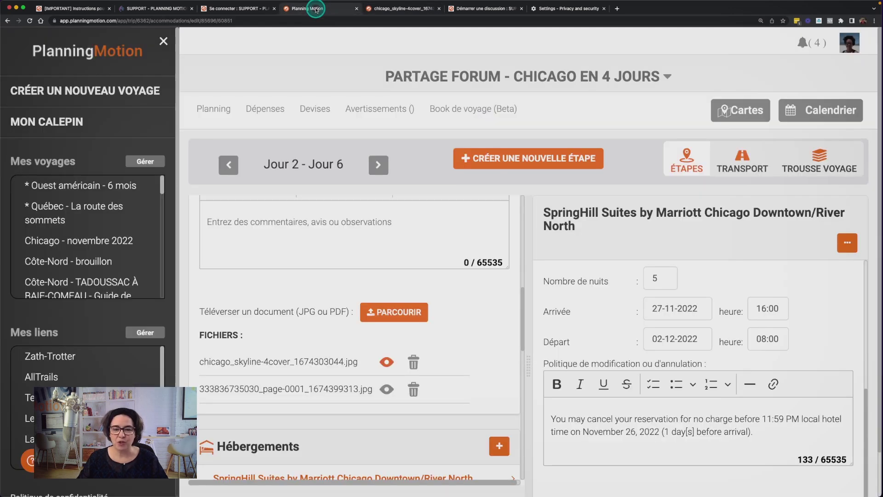
left_click_drag(445, 331, 398, 350)
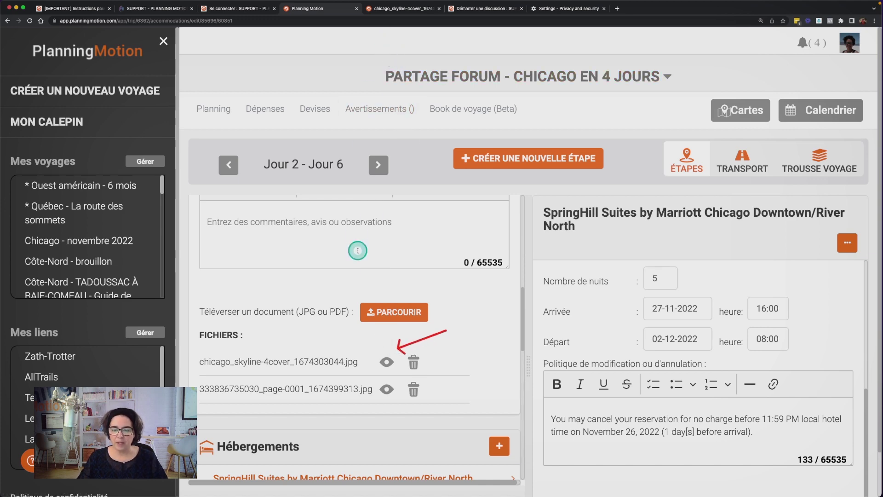
left_click(390, 9)
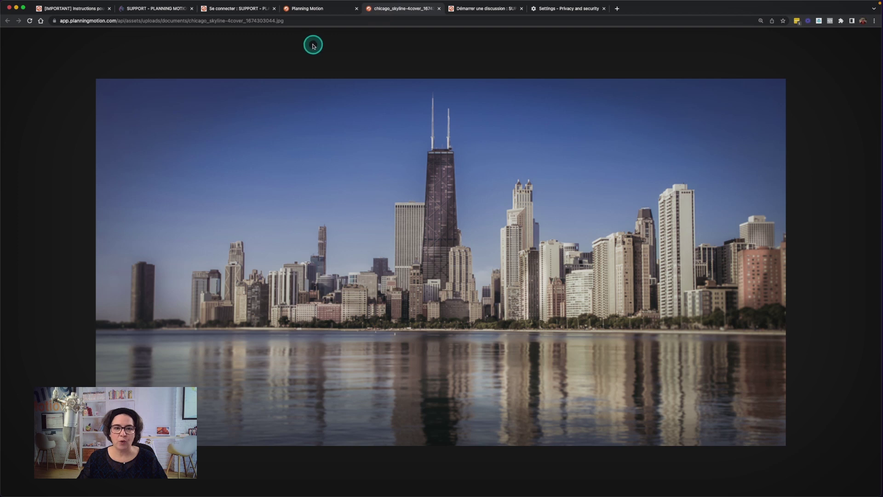
left_click(305, 21)
key("super+c")
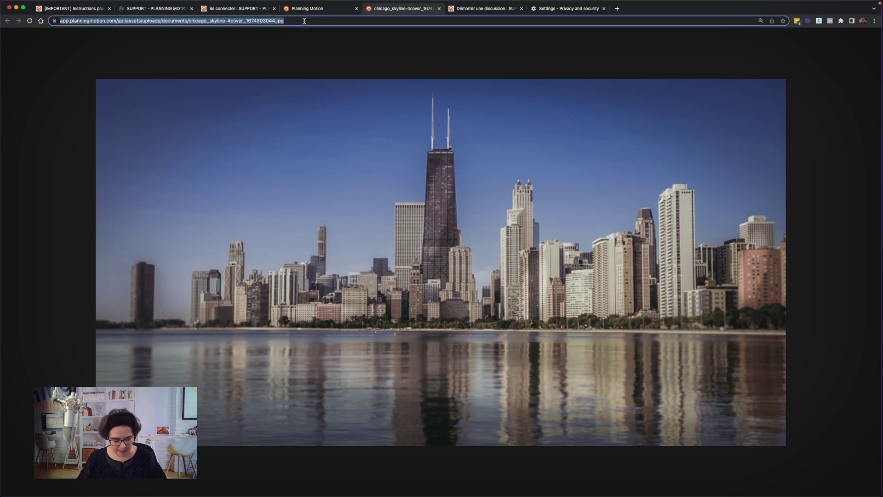
left_click(311, 9)
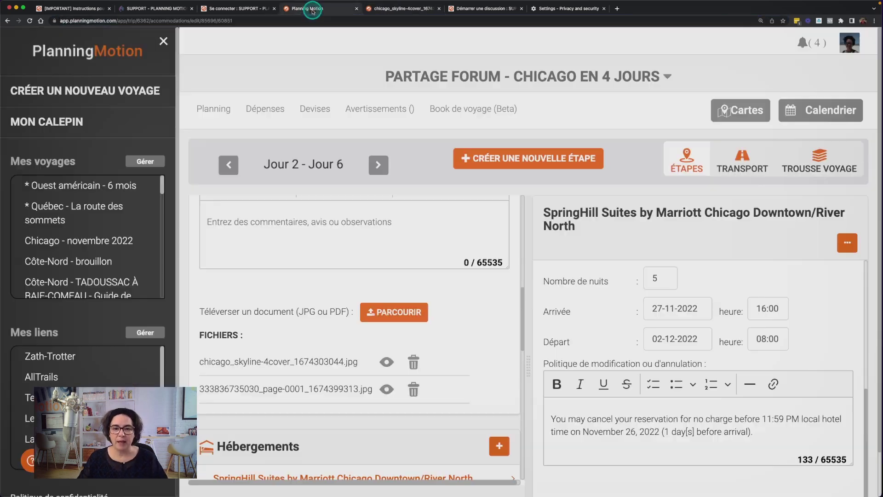
scroll(284, 257, "up", 5)
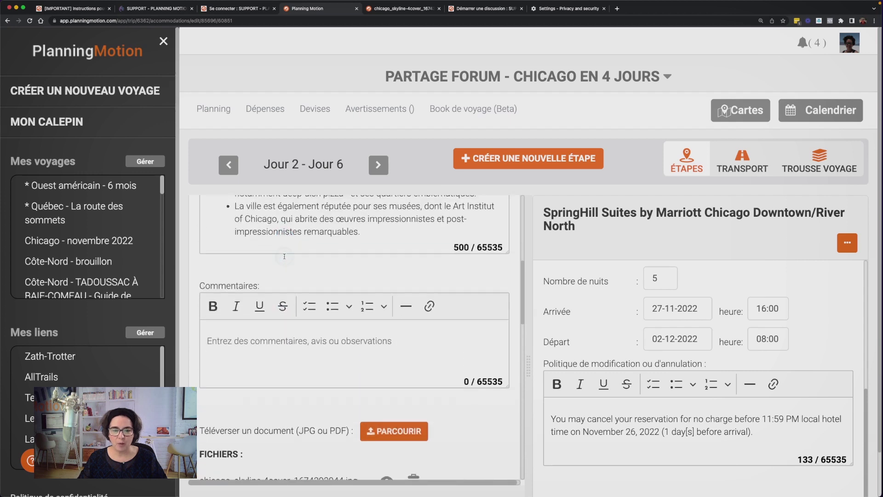
scroll(285, 257, "down", 3)
left_click(257, 339)
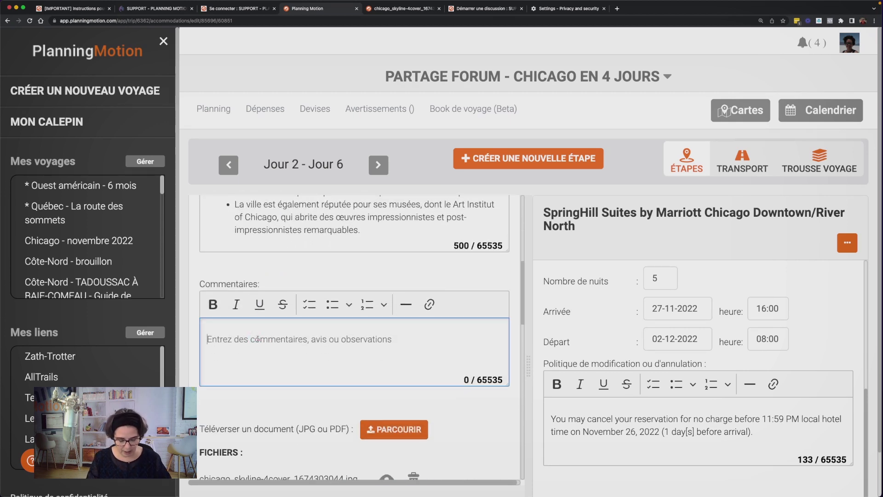
Write 'Photo :' in the stage comments followed by the pasted image address
type("Ph")
left_click(258, 339)
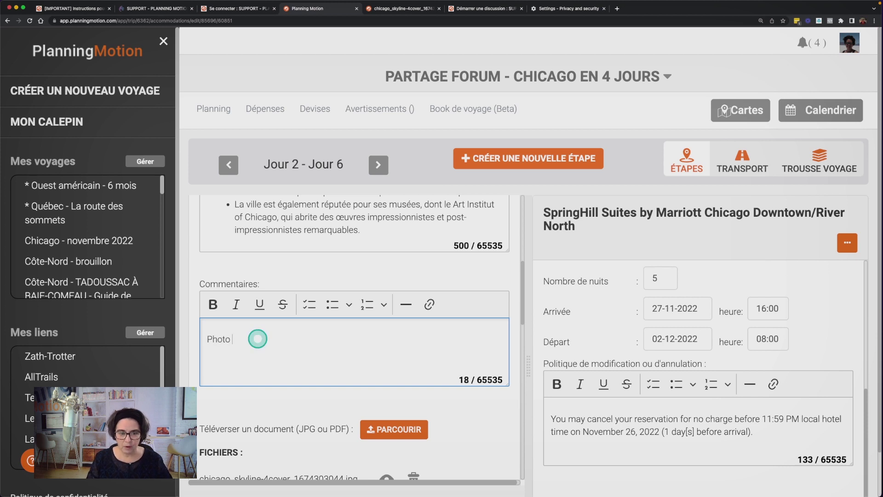
type("oto :")
key("super+v")
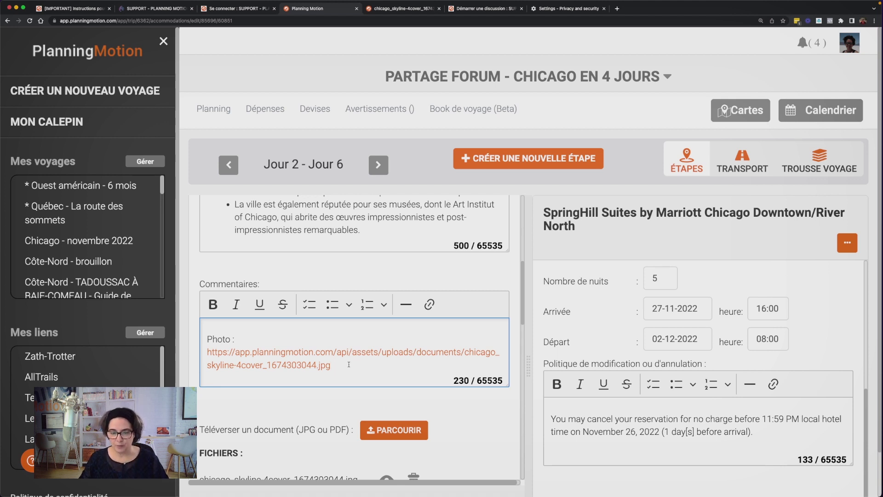
Open the pasted skyline photo link in a new tab, then return and close the link popup
left_click(323, 354)
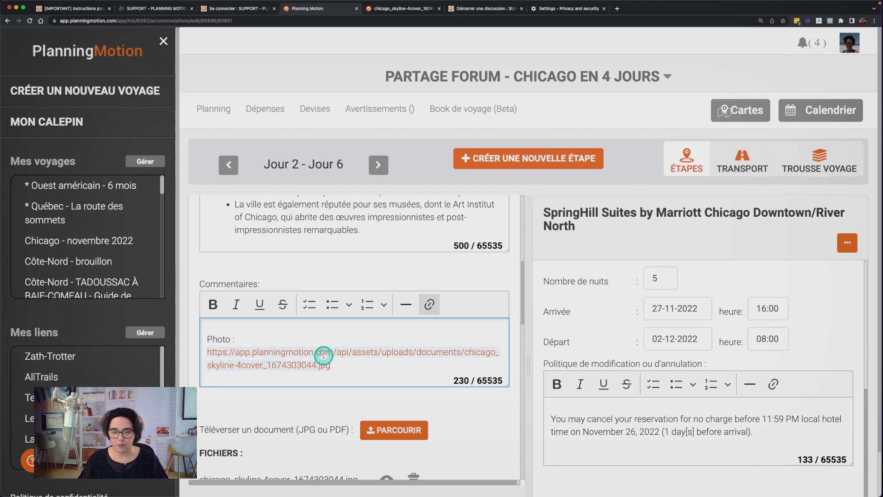
left_click(322, 395)
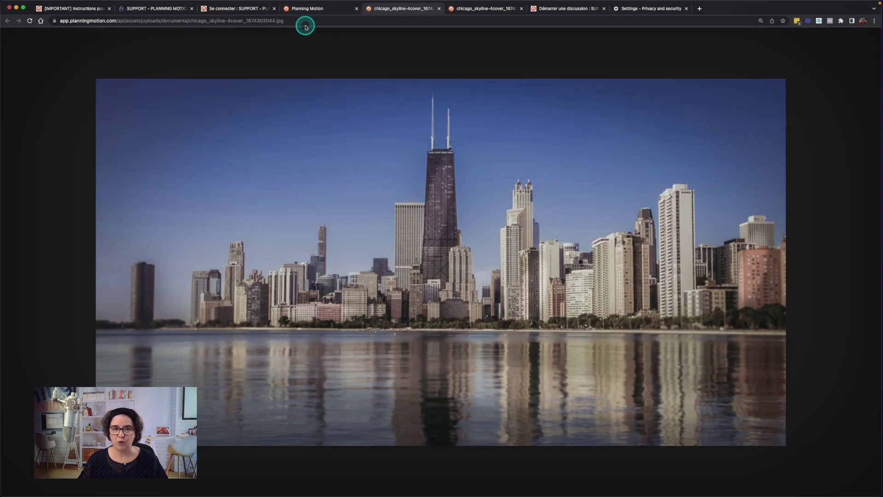
left_click(309, 10)
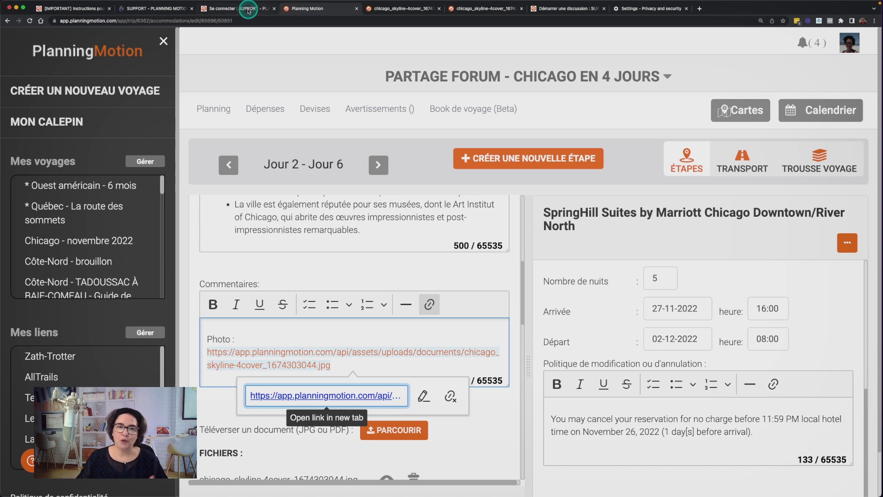
left_click(209, 429)
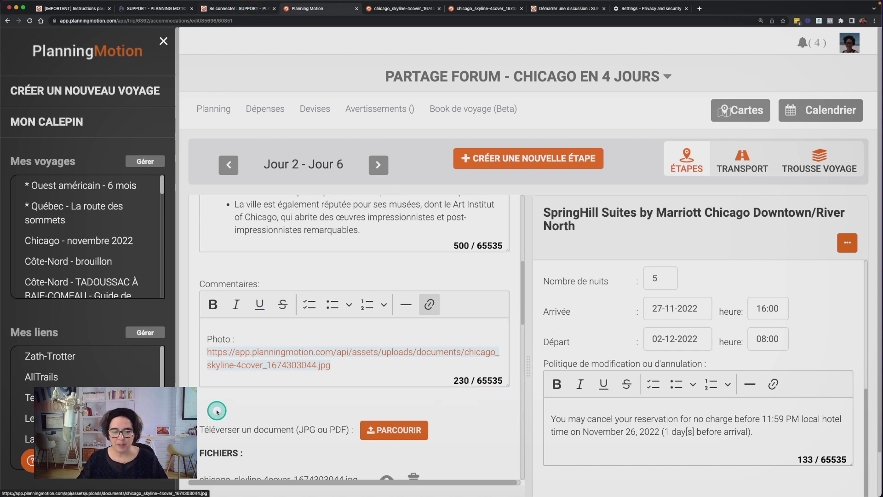
scroll(276, 446, "down", 3)
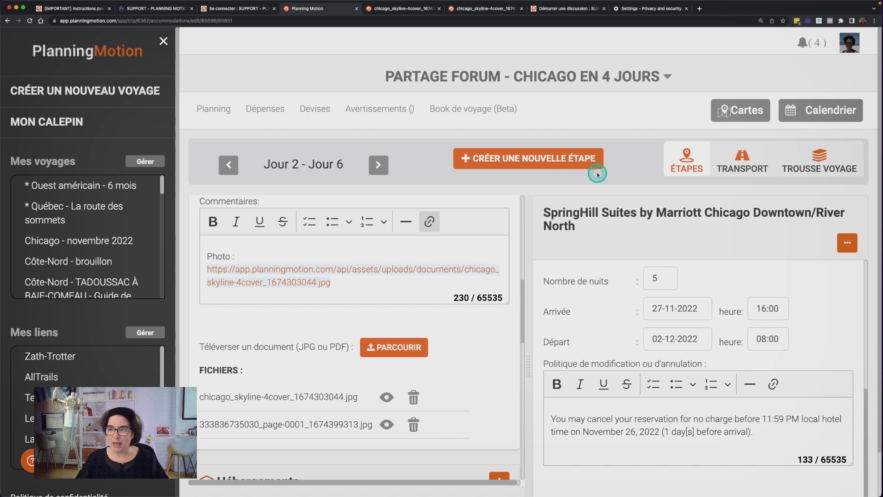
left_click_drag(728, 74, 685, 77)
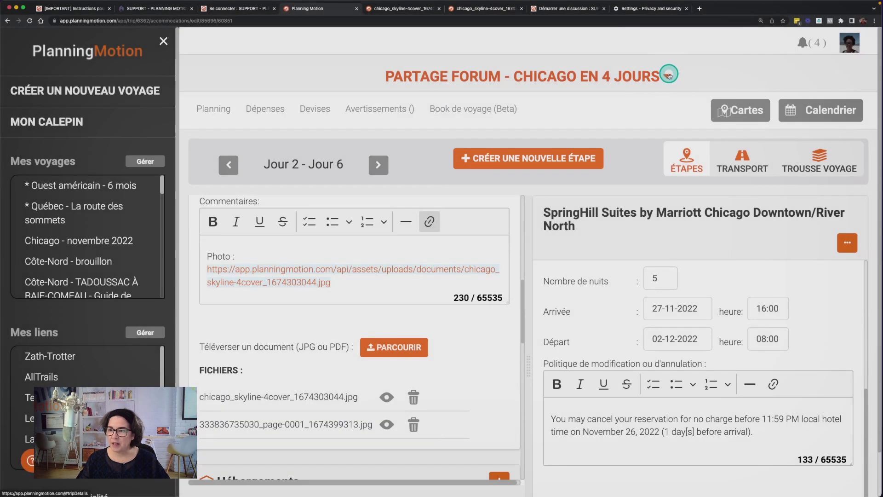
Create and copy a Partager link for the Chicago en 4 jours trip, then return to the forum form
left_click(667, 76)
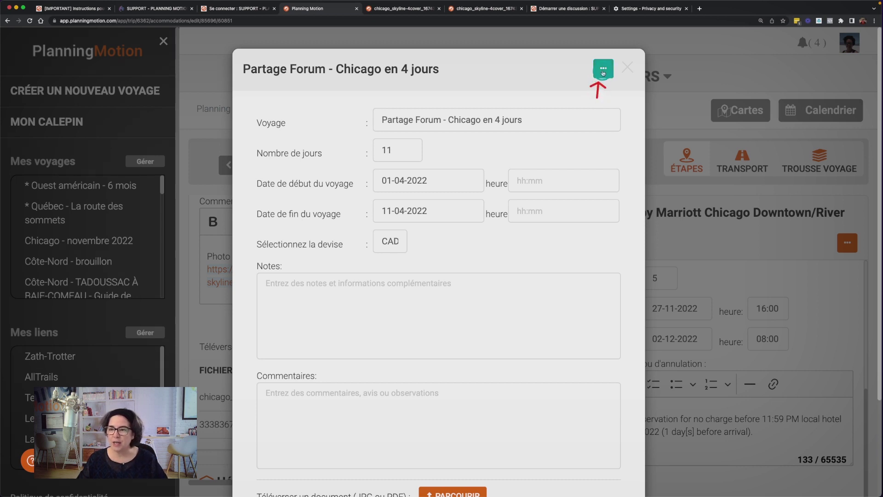
left_click(602, 69)
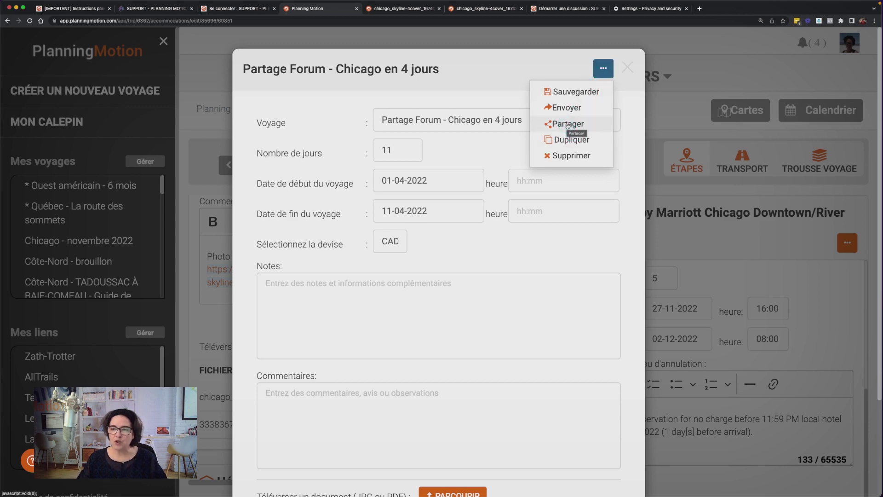
left_click(568, 125)
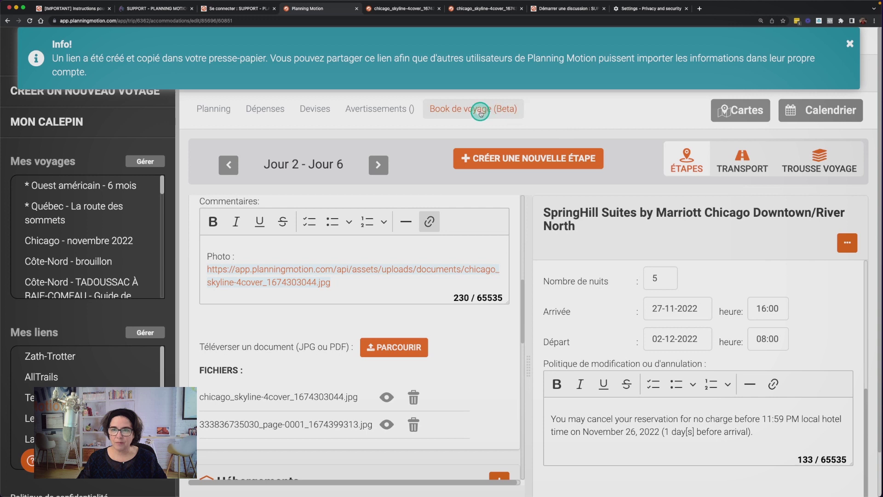
left_click_drag(466, 142, 465, 79)
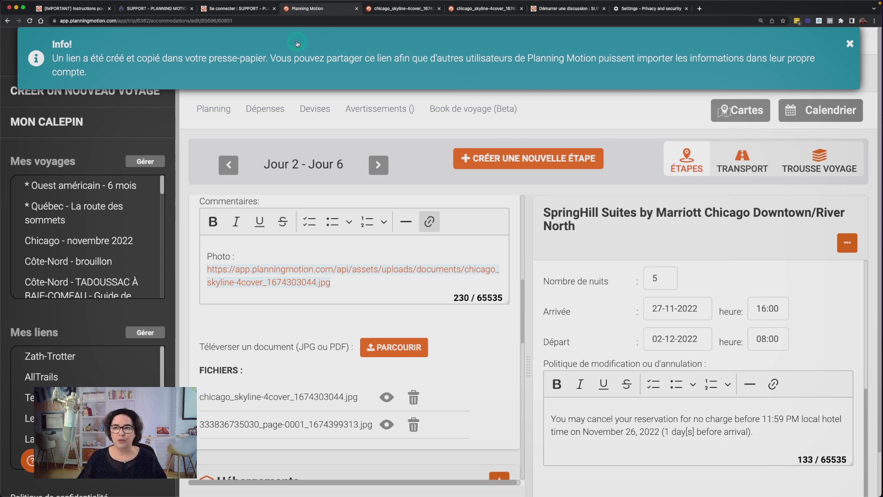
left_click(565, 11)
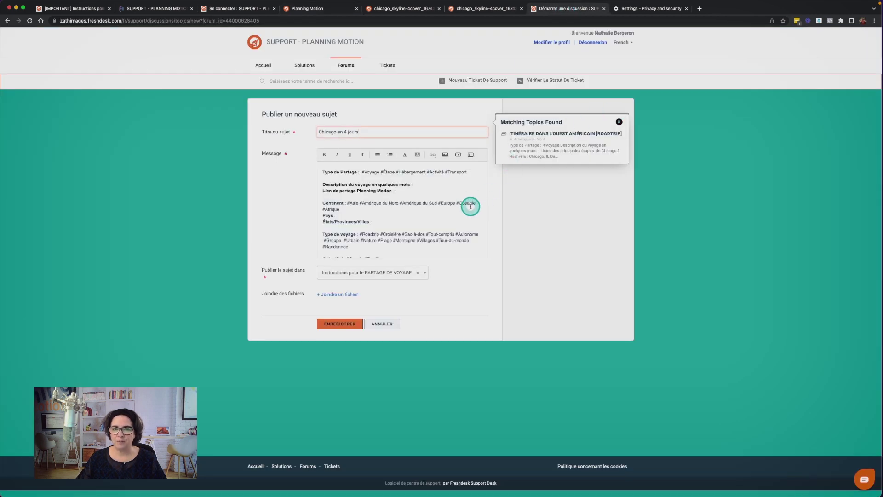
Paste the trip share link, keep only #Voyage as share type, and add the description 'voyage de 4 jours'
scroll(470, 206, "up", 5)
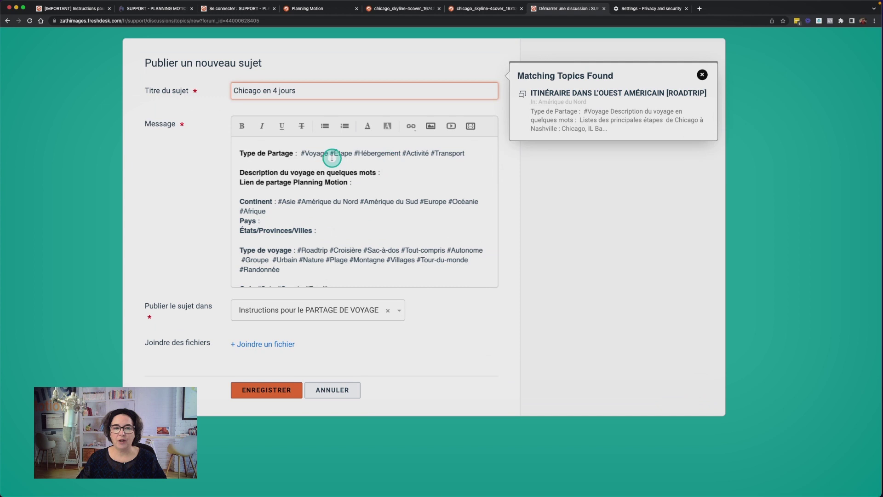
left_click(361, 182)
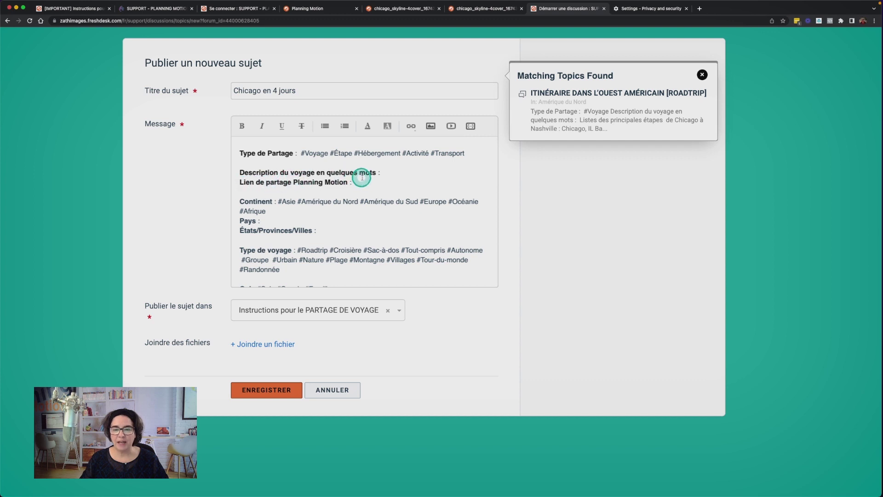
key("super+v")
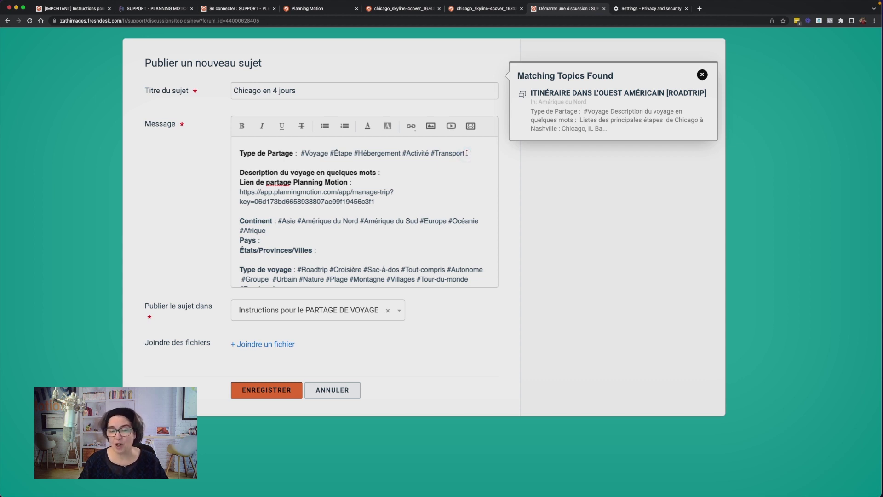
left_click(467, 153, "shift")
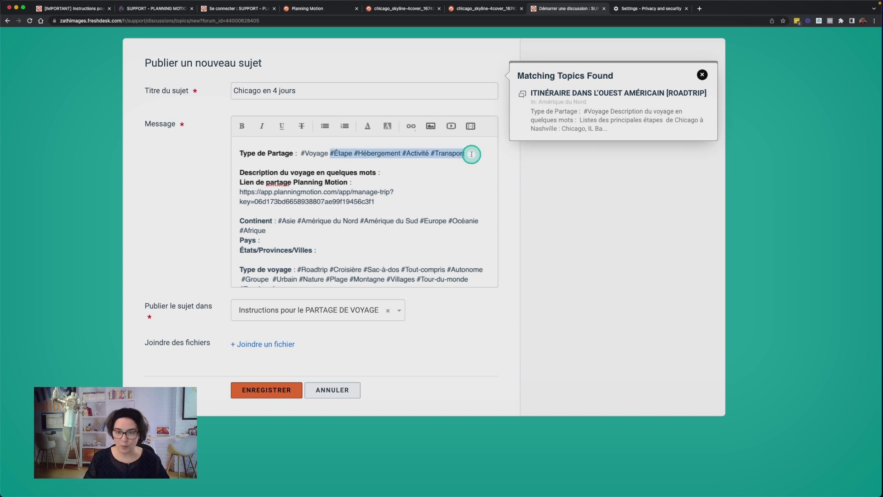
key("BackSpace")
left_click(380, 175)
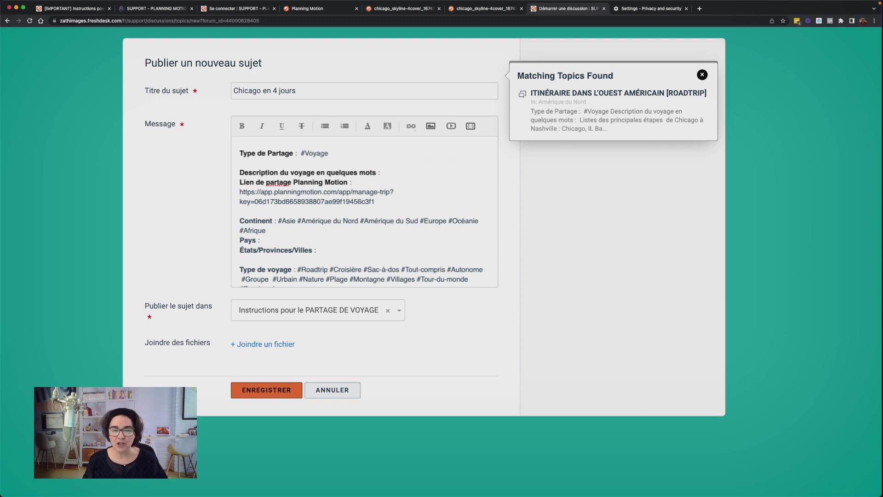
type("voyage de 4 jours")
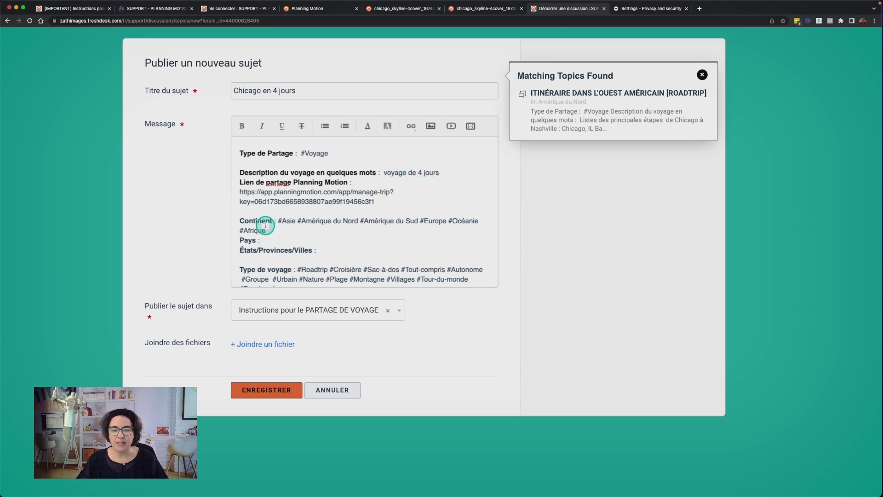
Set the location lines to Amérique du Nord, États-Unis and Illinois, removing the other continents
left_click_drag(278, 222, 296, 223)
key("BackSpace")
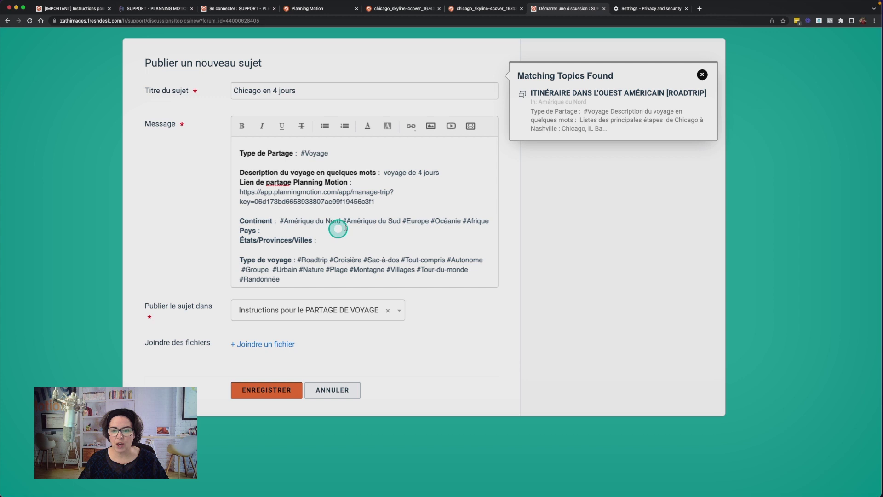
left_click(491, 221, "shift")
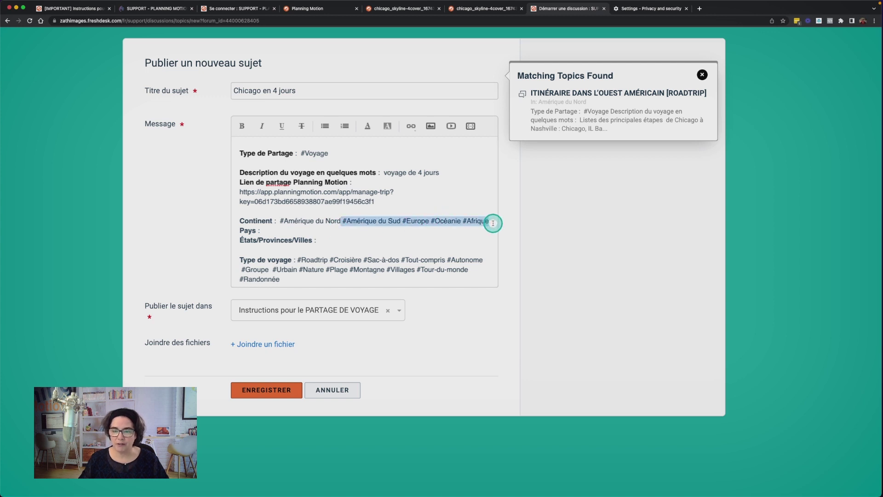
key("BackSpace")
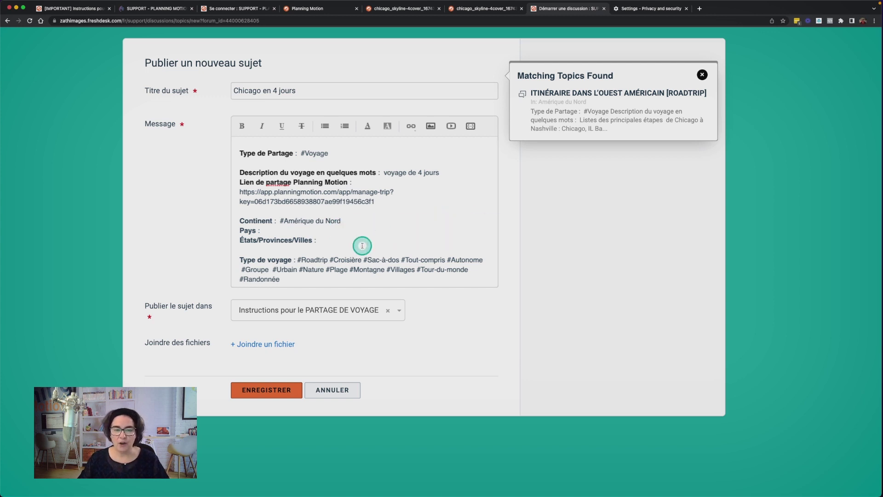
left_click(285, 229)
type("États-Unis")
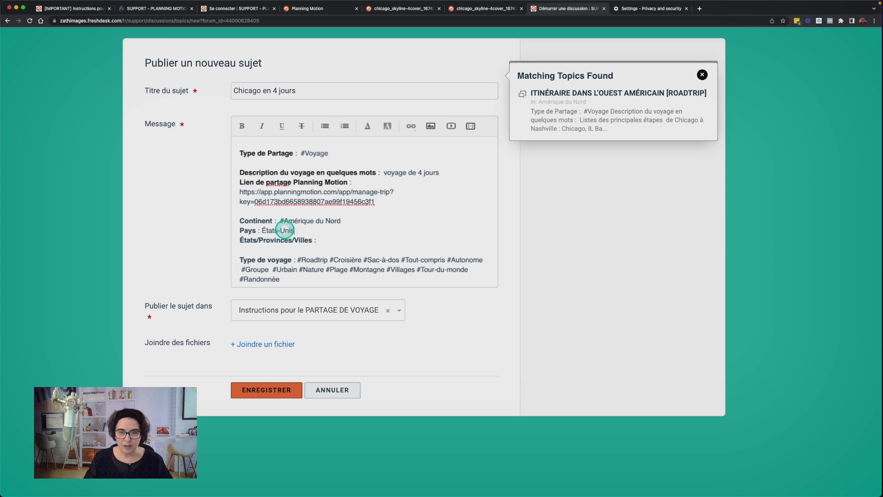
left_click(332, 240)
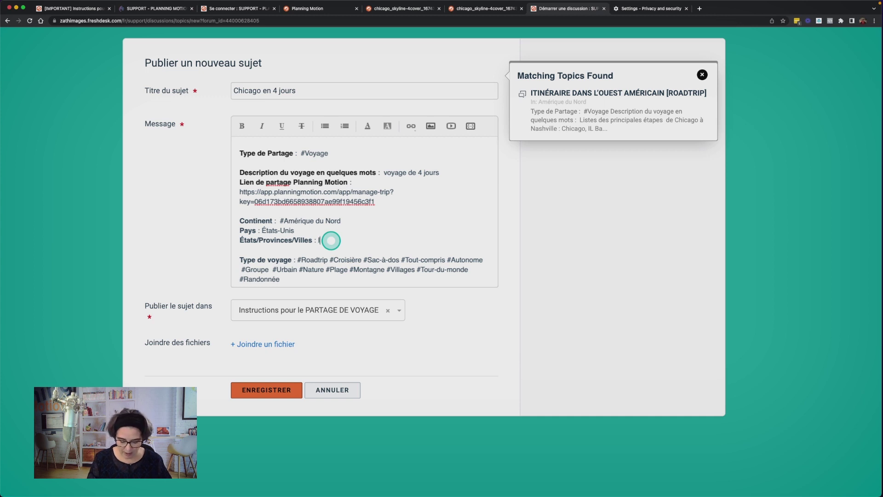
type("Illinois")
Trim the trip types, deleting #Roadtrip through #Groupe and #Nature through #Randonnée
left_click(297, 260)
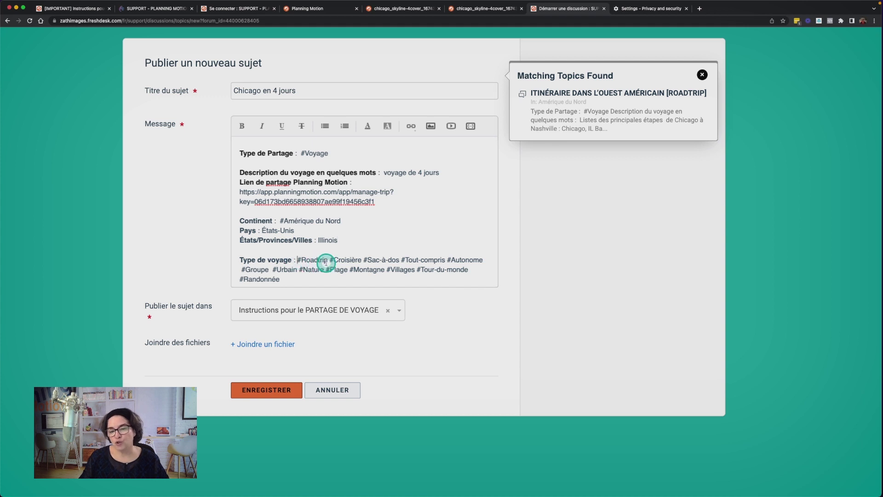
left_click(331, 259)
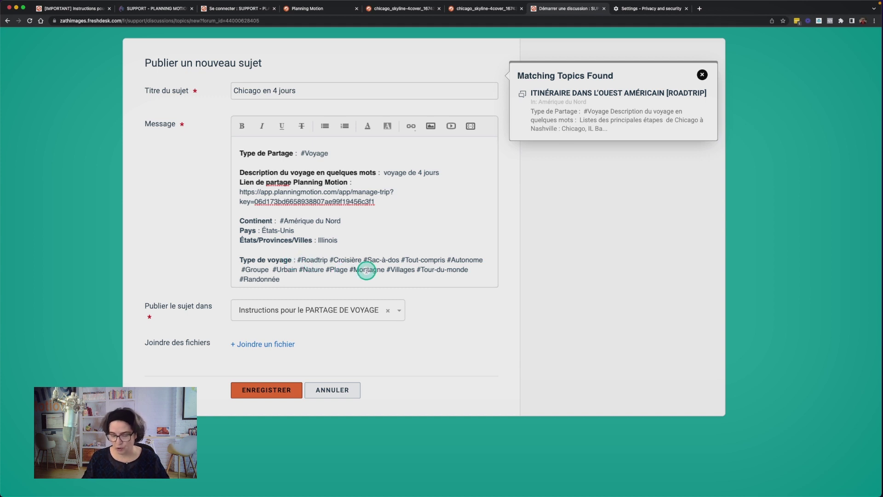
left_click(447, 260, "shift")
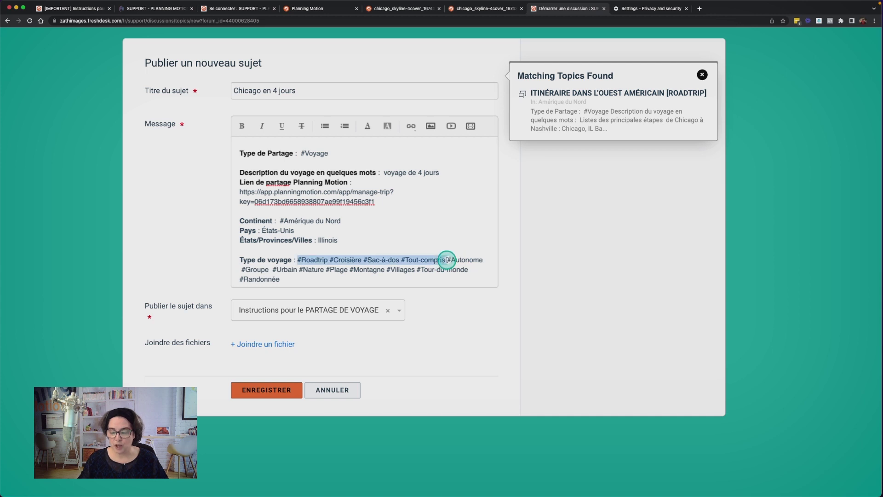
key("BackSpace")
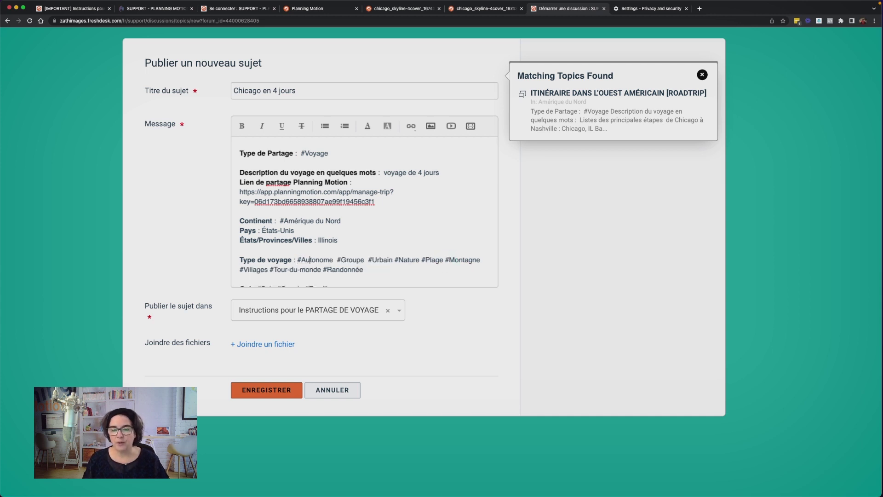
key("Right")
key("Right")
key("Right")
key("shift+Right")
key("shift+Right")
key("shift+Right")
key("shift+Right")
key("shift+Right")
key("shift+Right")
key("BackSpace")
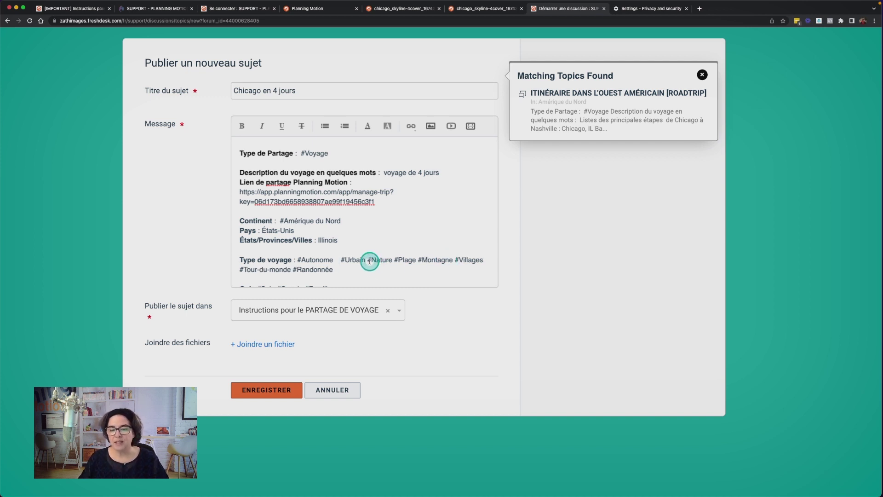
left_click_drag(368, 259, 429, 269)
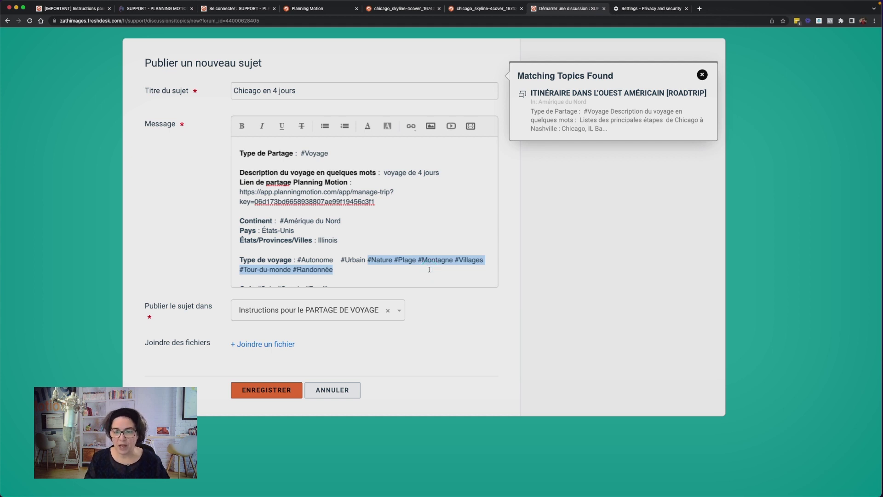
key("BackSpace")
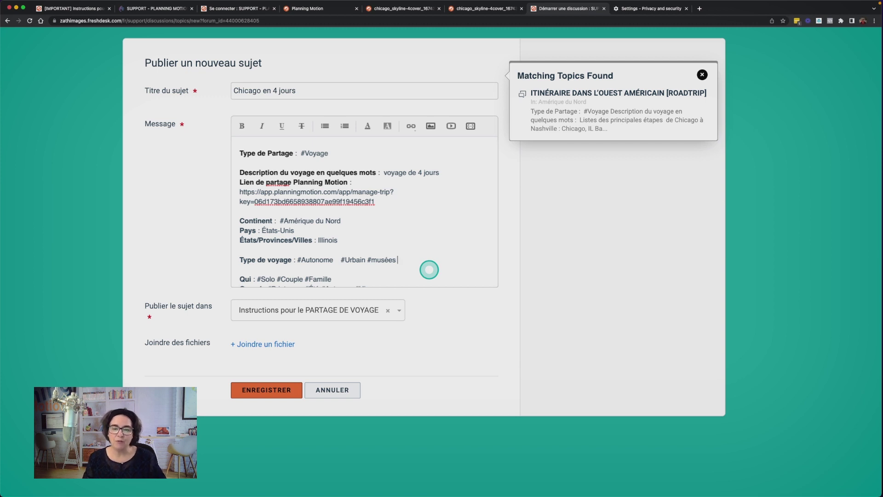
Remove #Hiver from the Quand line and replace the days placeholder with '4 jours'
scroll(430, 267, "down", 3)
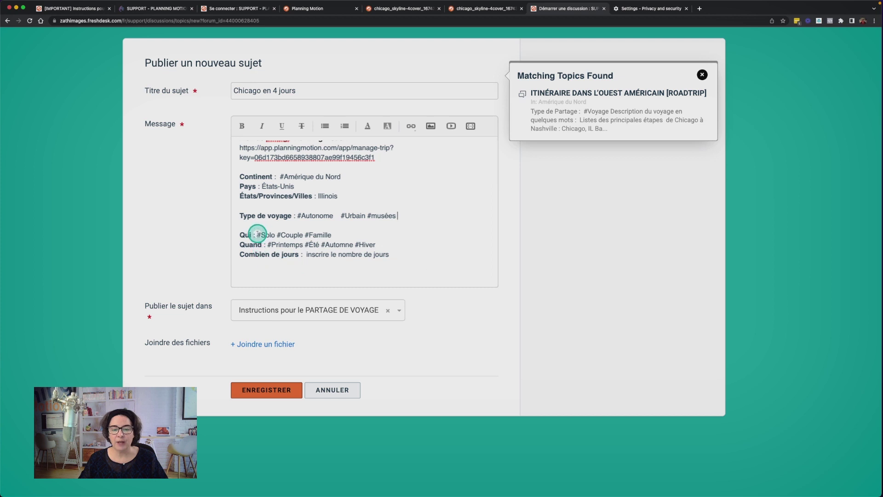
left_click(351, 234)
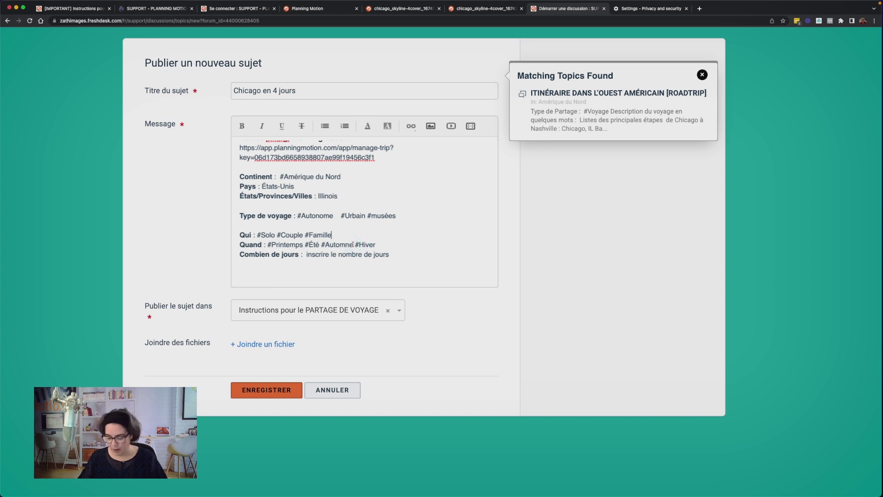
left_click_drag(353, 244, 384, 246)
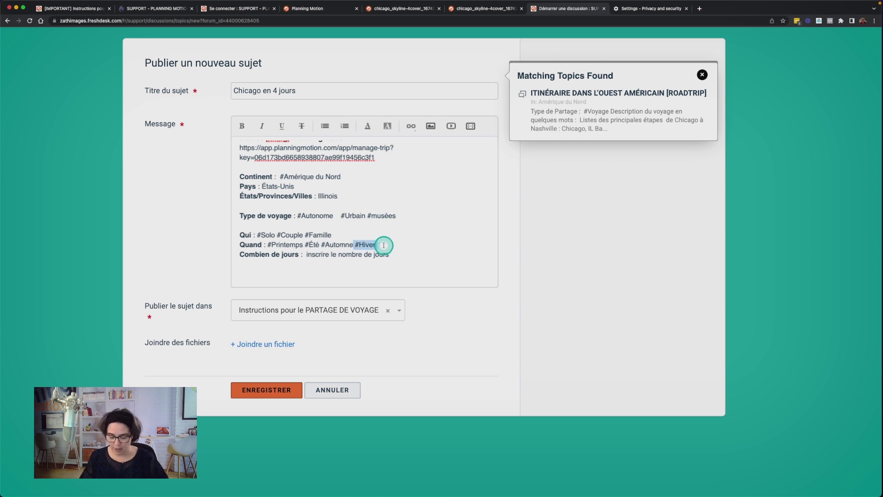
key("BackSpace")
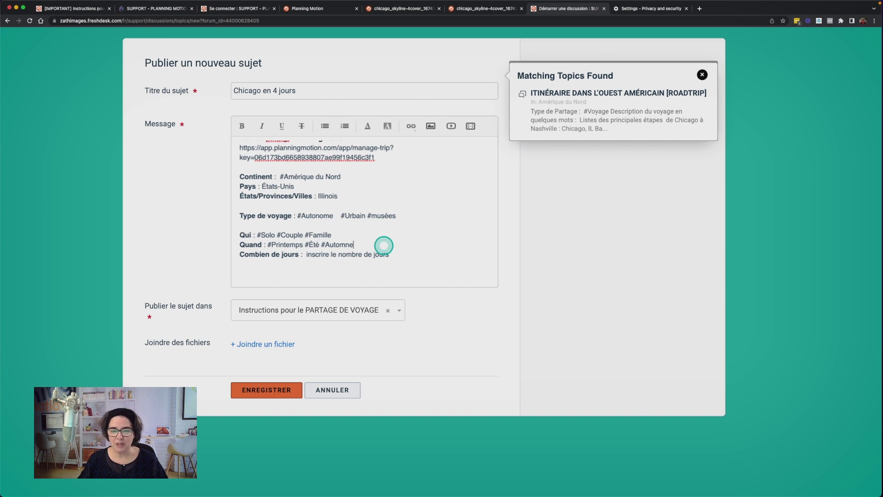
left_click(388, 253)
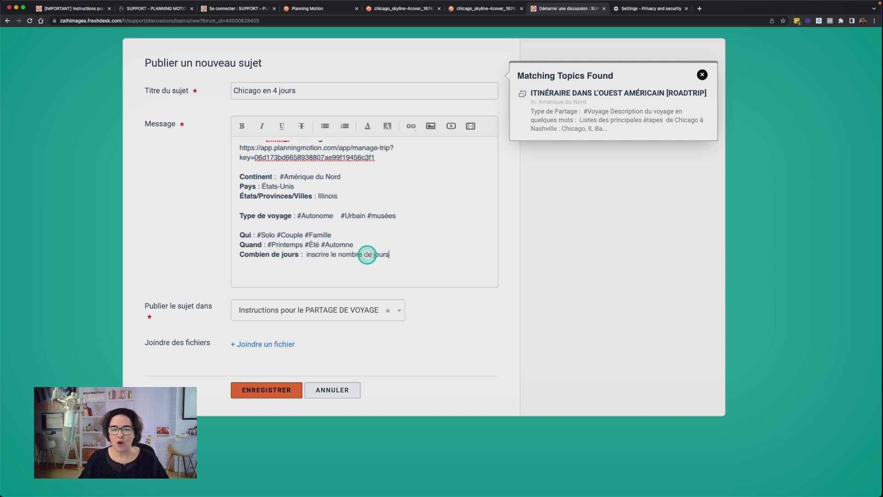
left_click(306, 254, "shift")
type("4 jours")
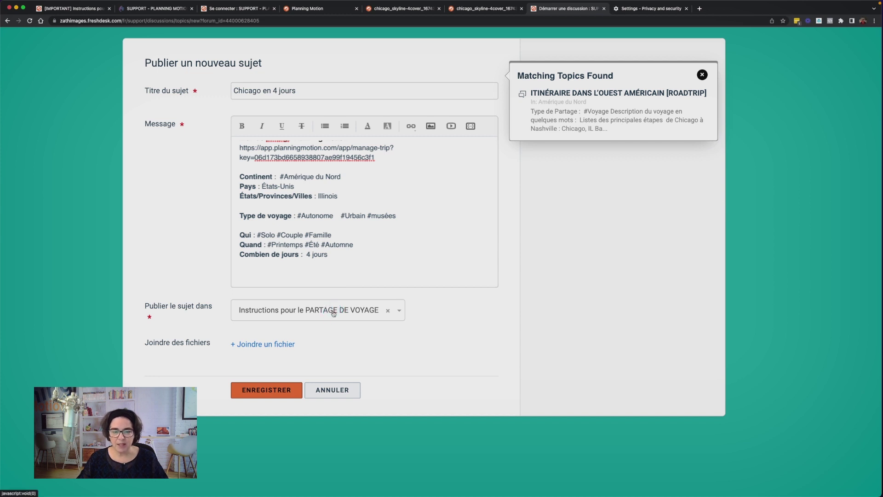
left_click(259, 311)
Choose Amérique du Nord as the forum to publish the topic in
scroll(303, 390, "down", 2)
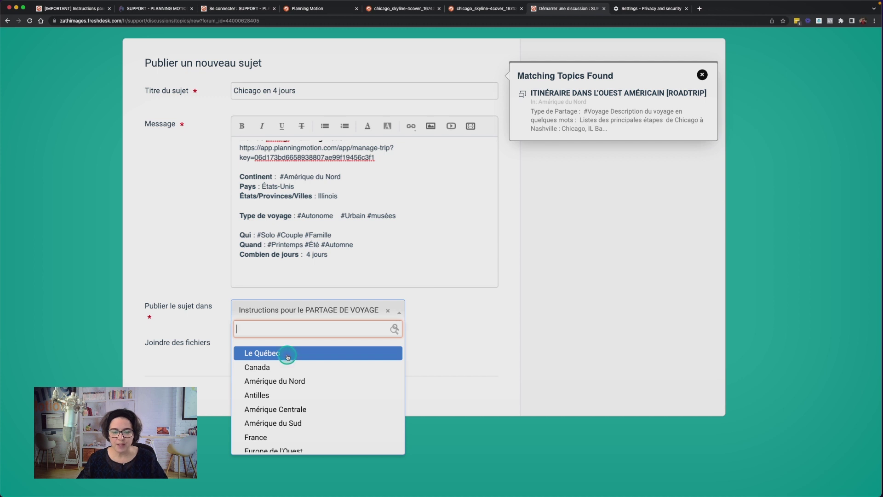
left_click(293, 381)
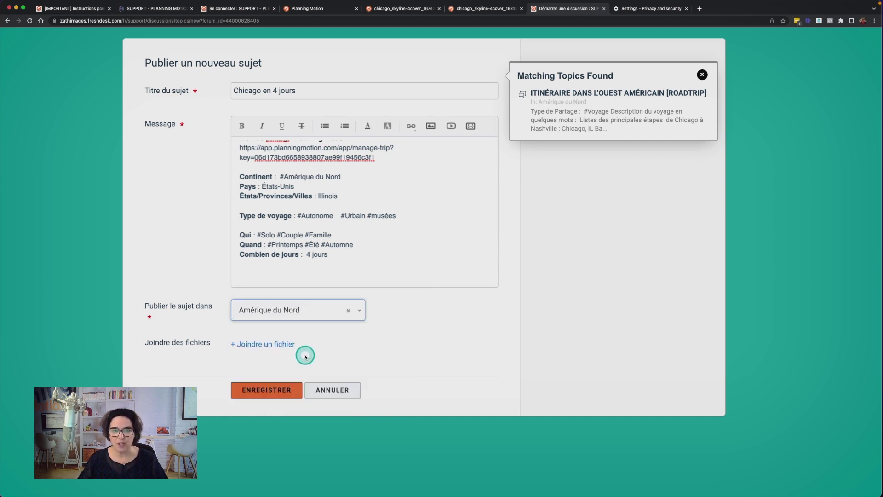
scroll(304, 356, "up", 2)
scroll(321, 331, "up", 2)
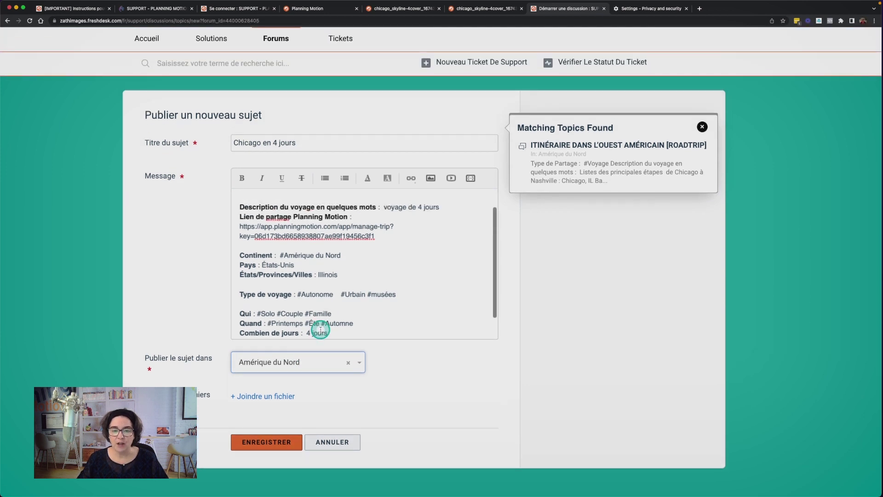
scroll(320, 330, "up", 1)
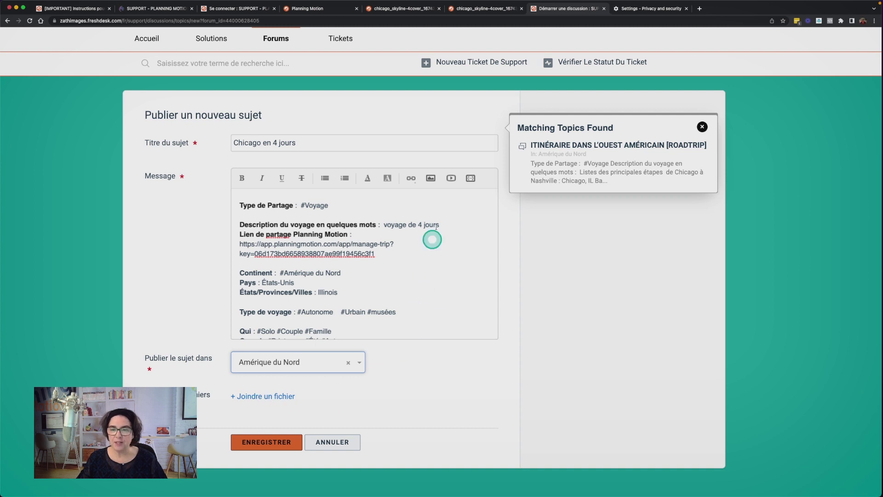
Dismiss the Image dialog without adding an image and submit the topic with ENREGISTRER
left_click_drag(465, 245, 436, 189)
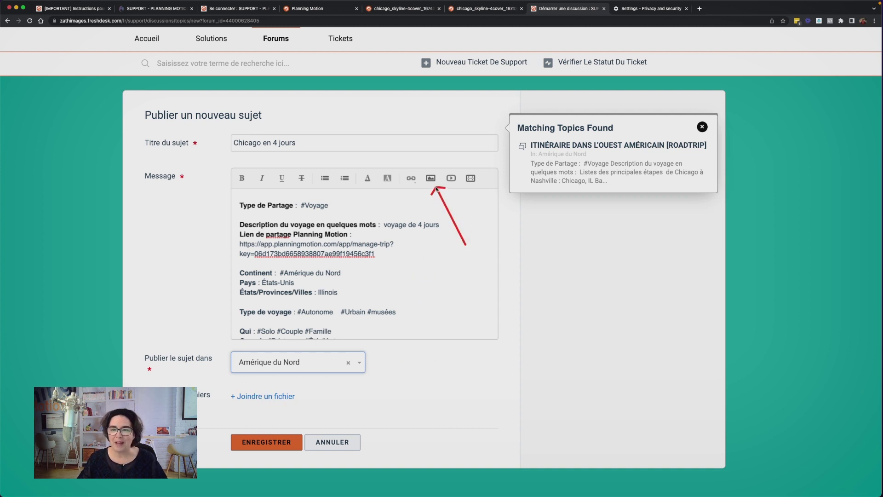
left_click(431, 179)
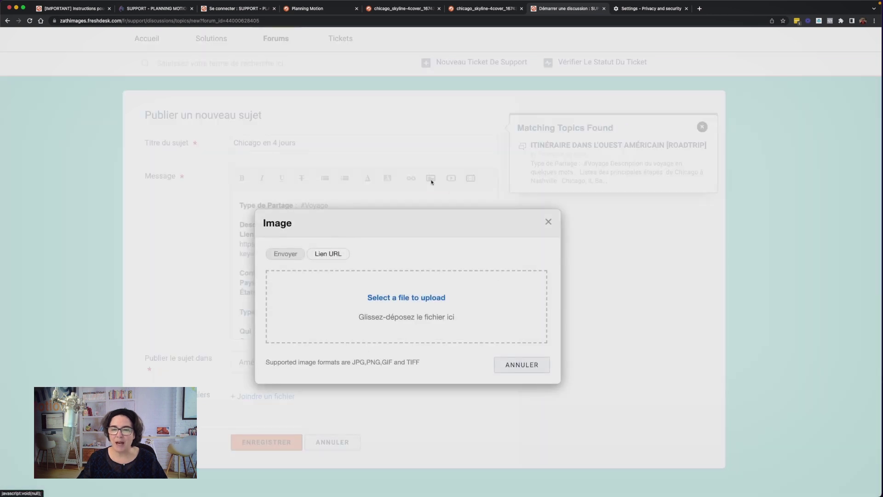
left_click(429, 295)
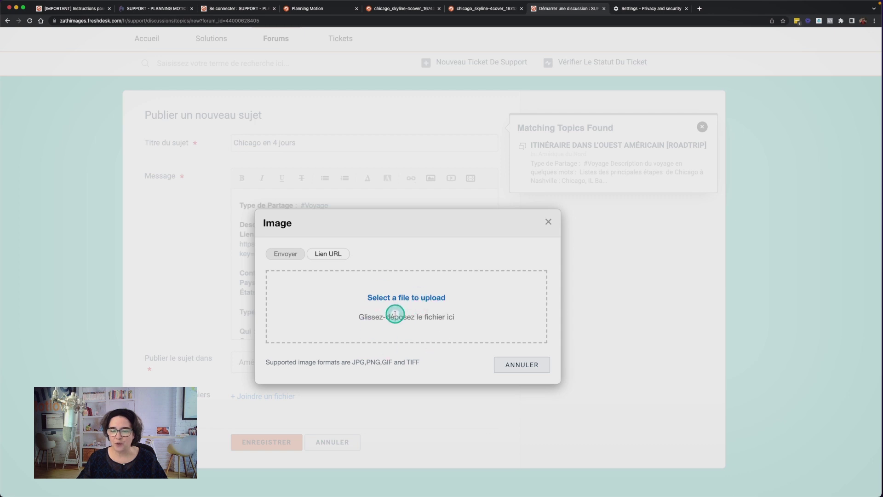
left_click(550, 221)
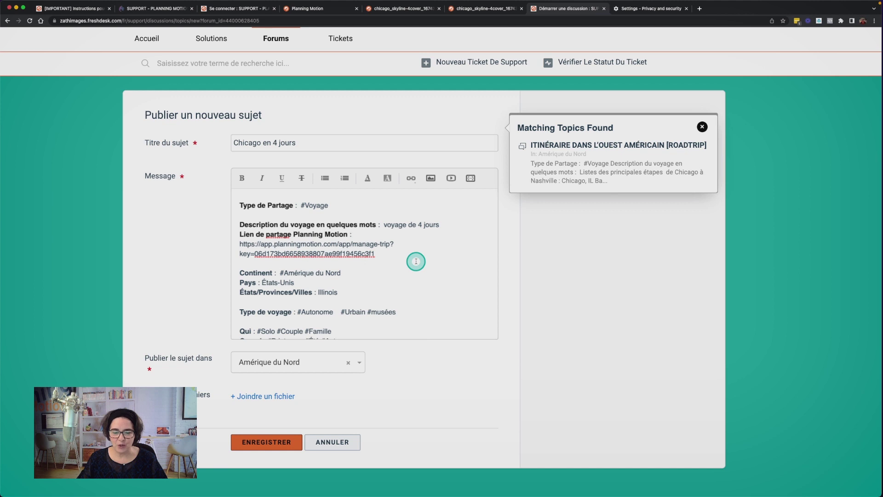
left_click(270, 442)
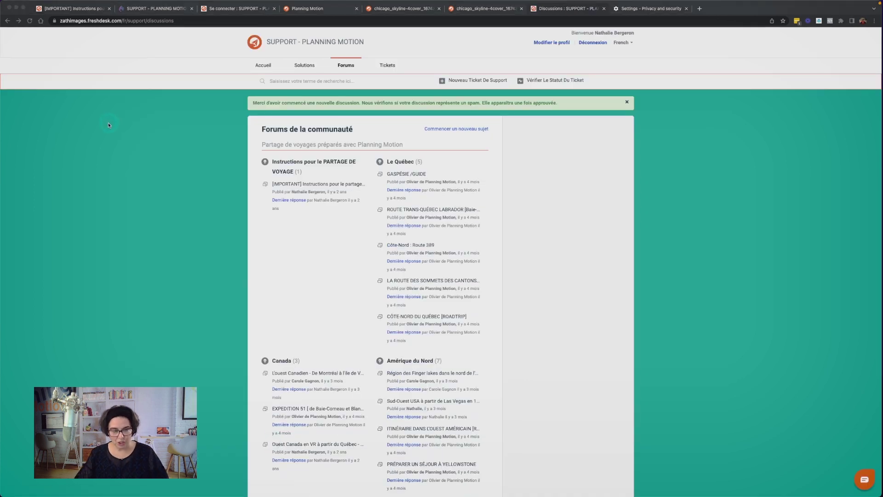
Review the Forums de la communauté overview and its approval notice after submission
left_click_drag(198, 110, 236, 108)
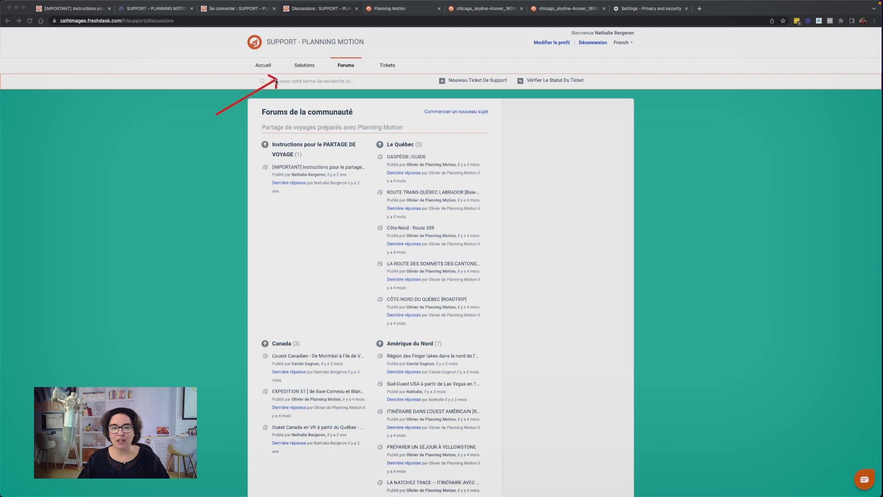
Search the portal for 'Finger' and open the Région des Finger lakes topic
left_click(294, 83)
left_click(295, 82)
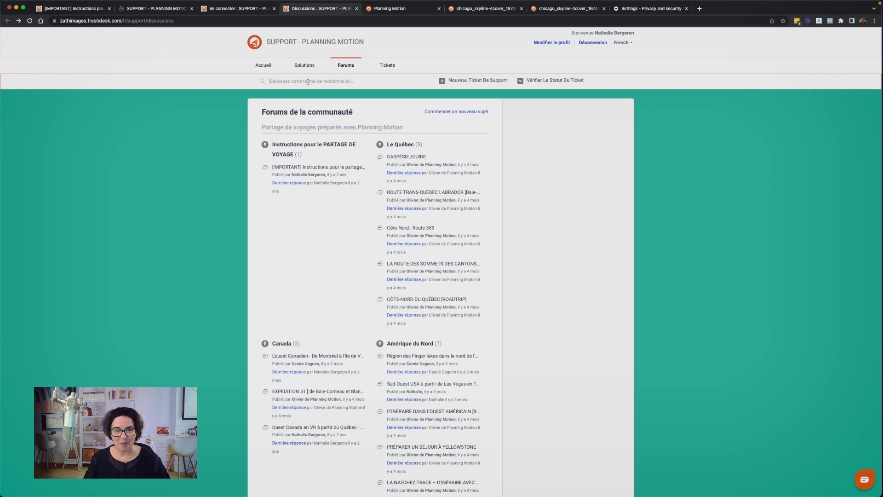
left_click(309, 82)
type("Fin")
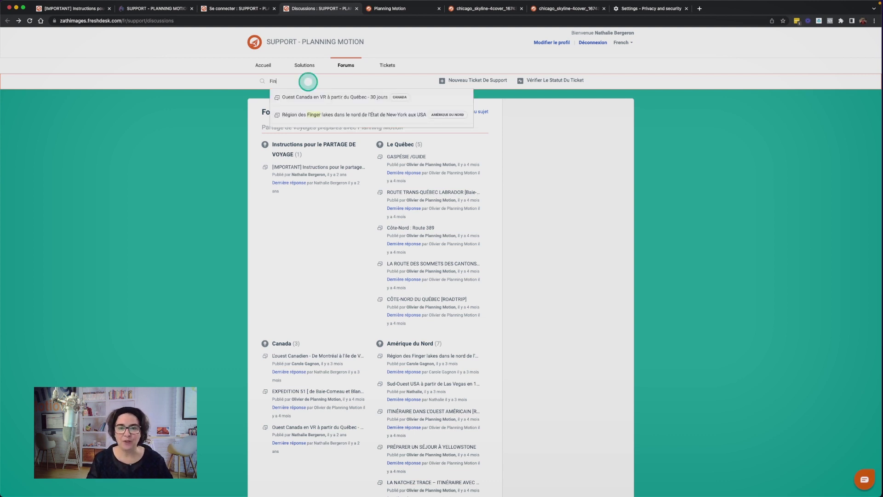
type("ge")
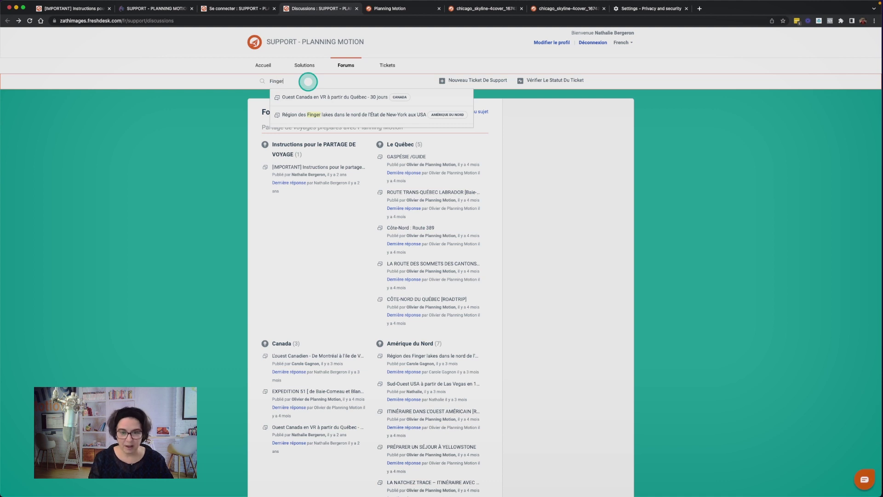
type("r")
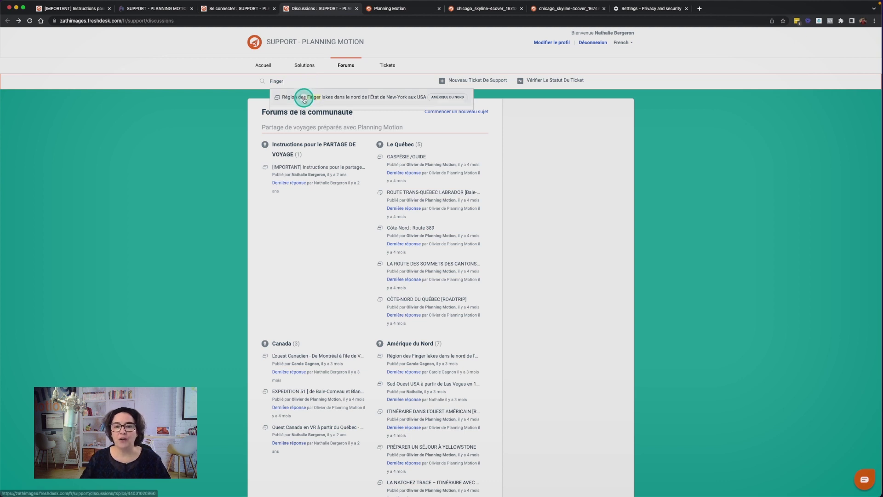
left_click(340, 97)
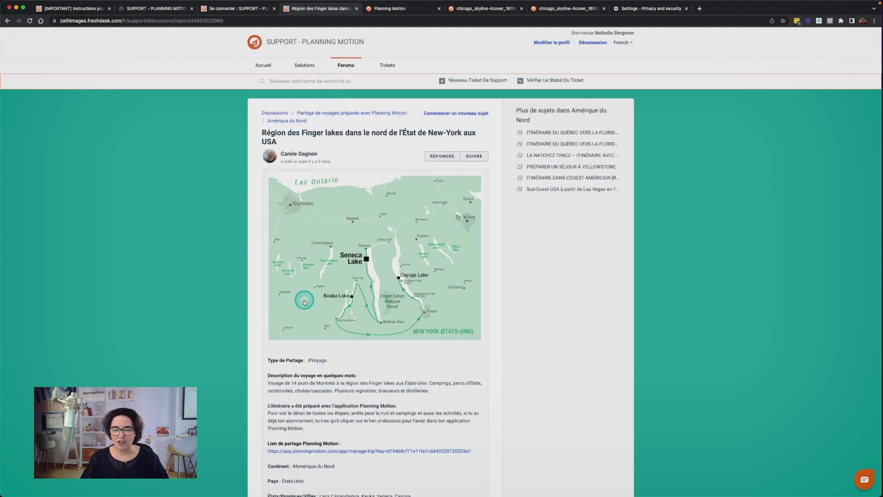
scroll(304, 301, "down", 4)
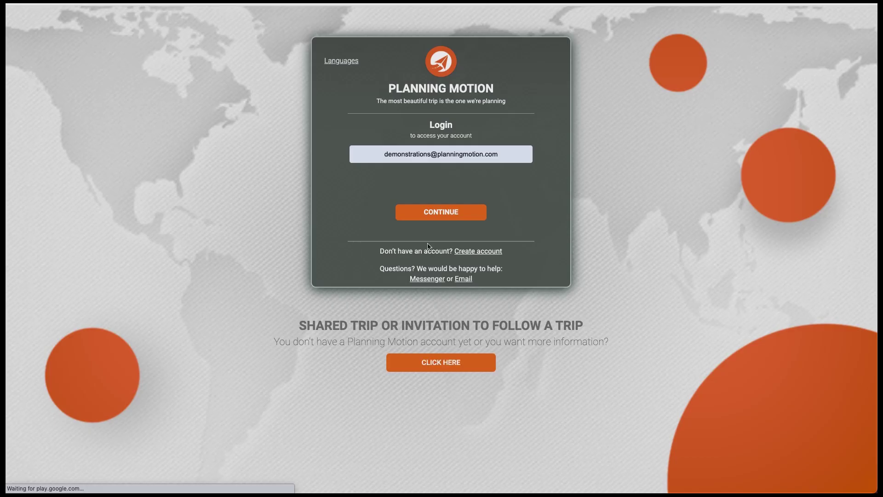
Follow the topic's share link to open the trip '1-Les Finger lakes avec fichiers' (14 days, 06-08-2023 to 19-08-2023)
left_click(445, 212)
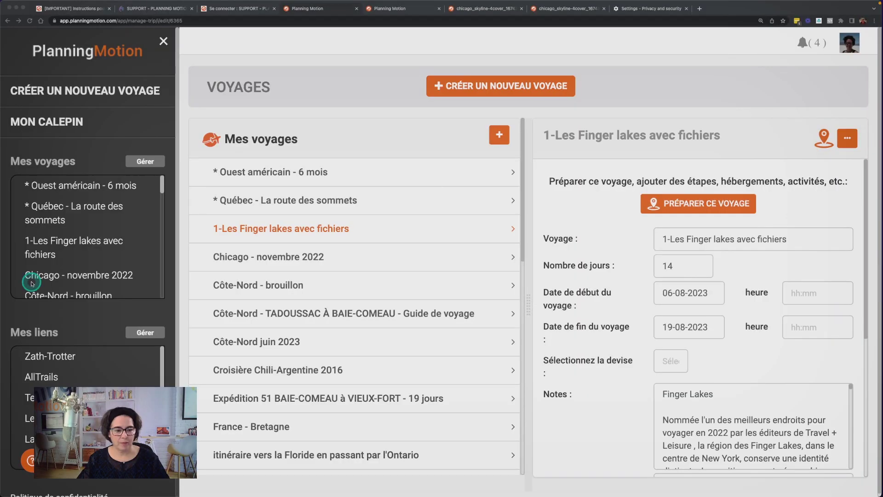